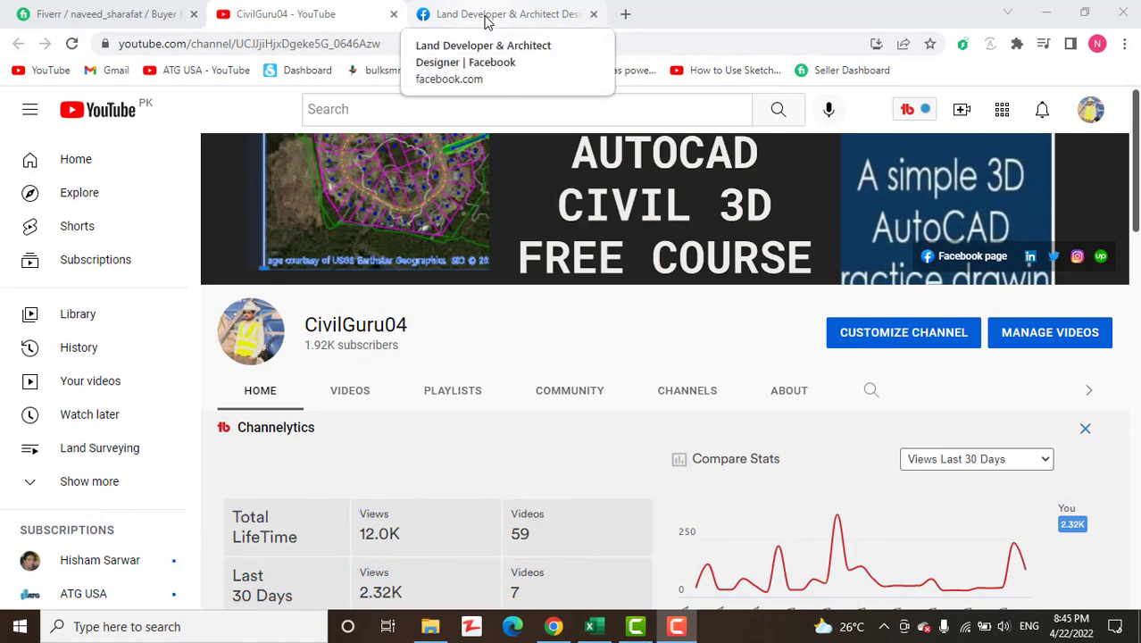
Browse the Land Developer & Architect Designer Facebook page, looking over its pinned post, insights, photos and videos
click(487, 15)
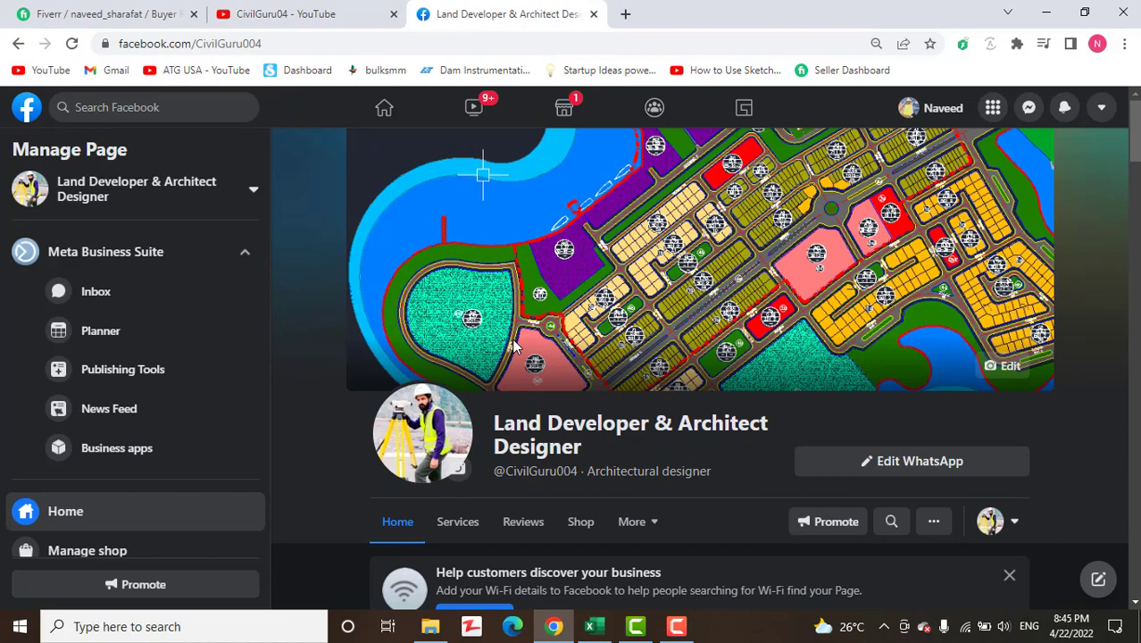
scroll(554, 437, down, 4)
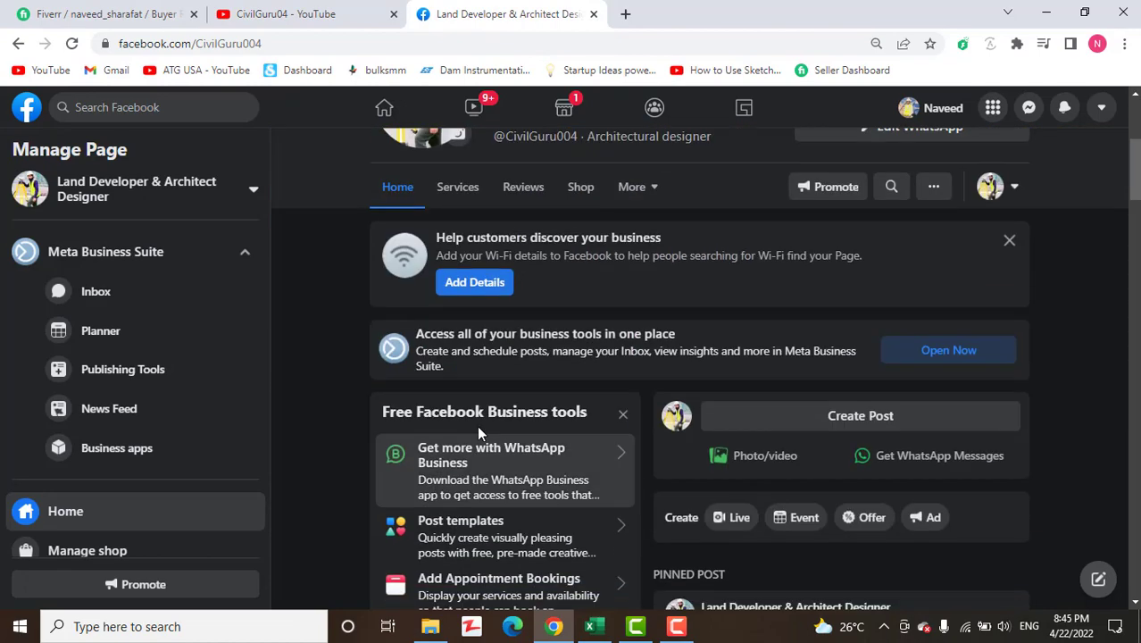
scroll(331, 394, down, 4)
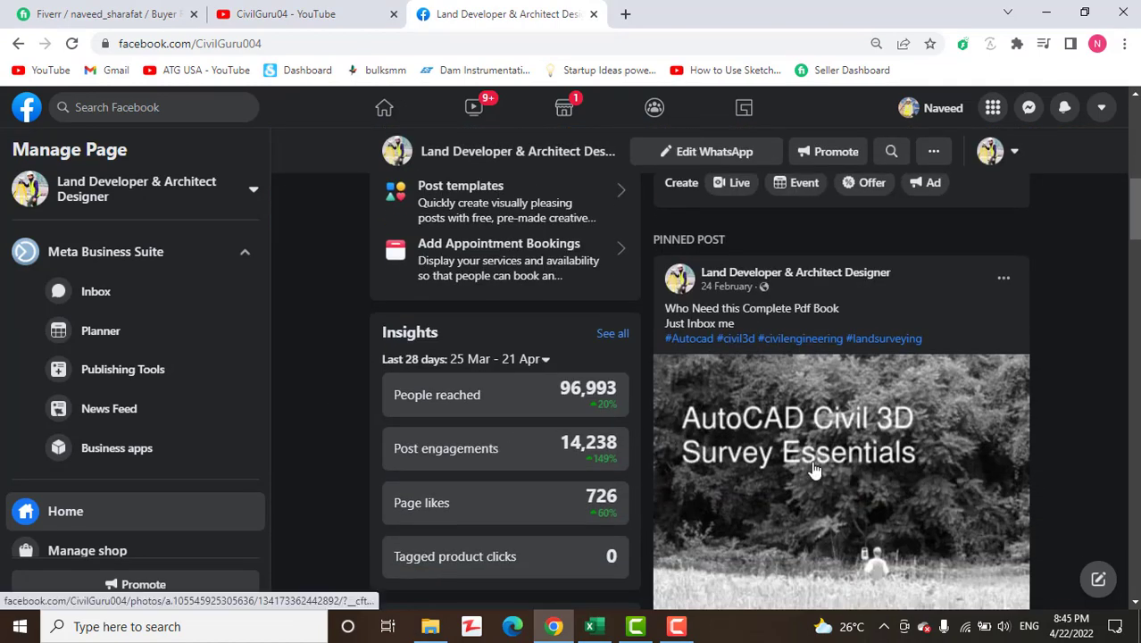
scroll(979, 475, down, 1)
scroll(978, 475, down, 8)
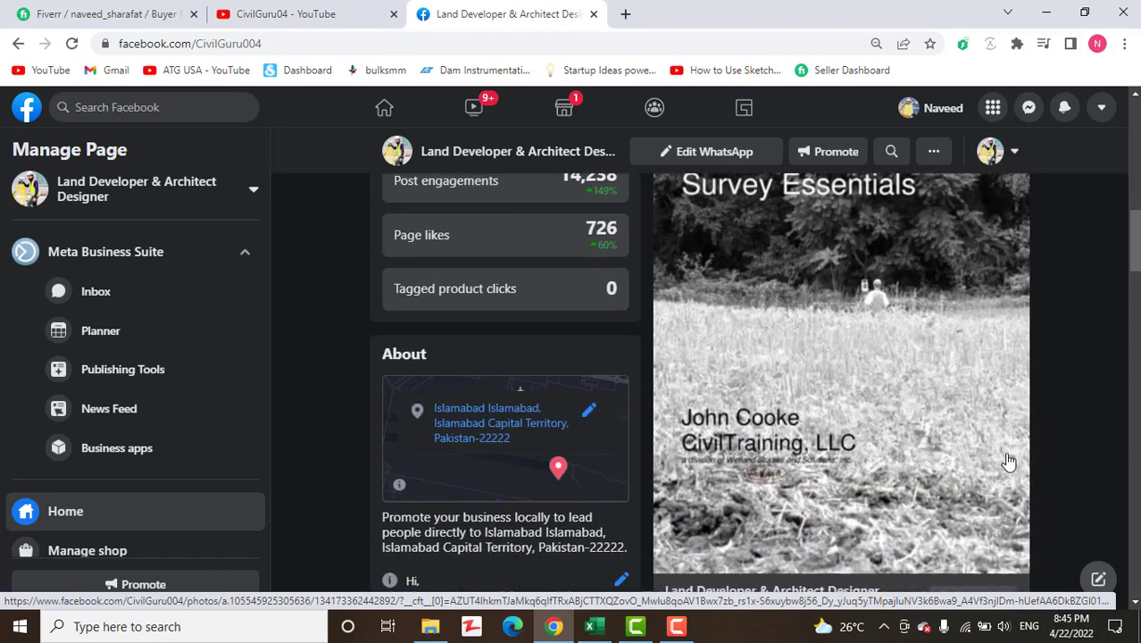
scroll(1084, 449, down, 3)
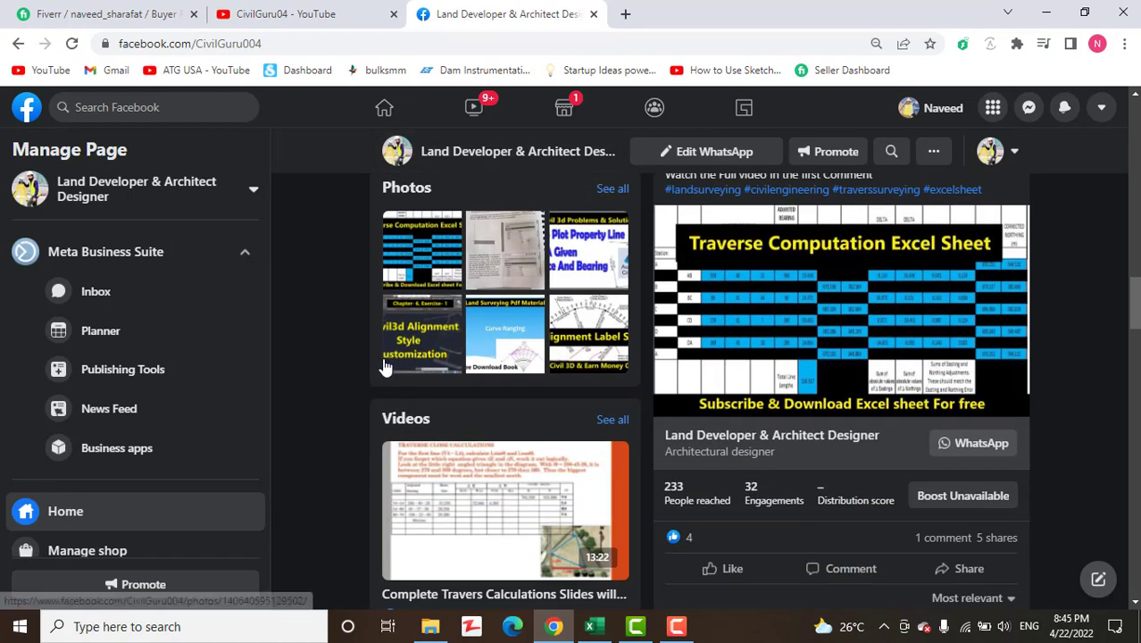
scroll(329, 360, up, 5)
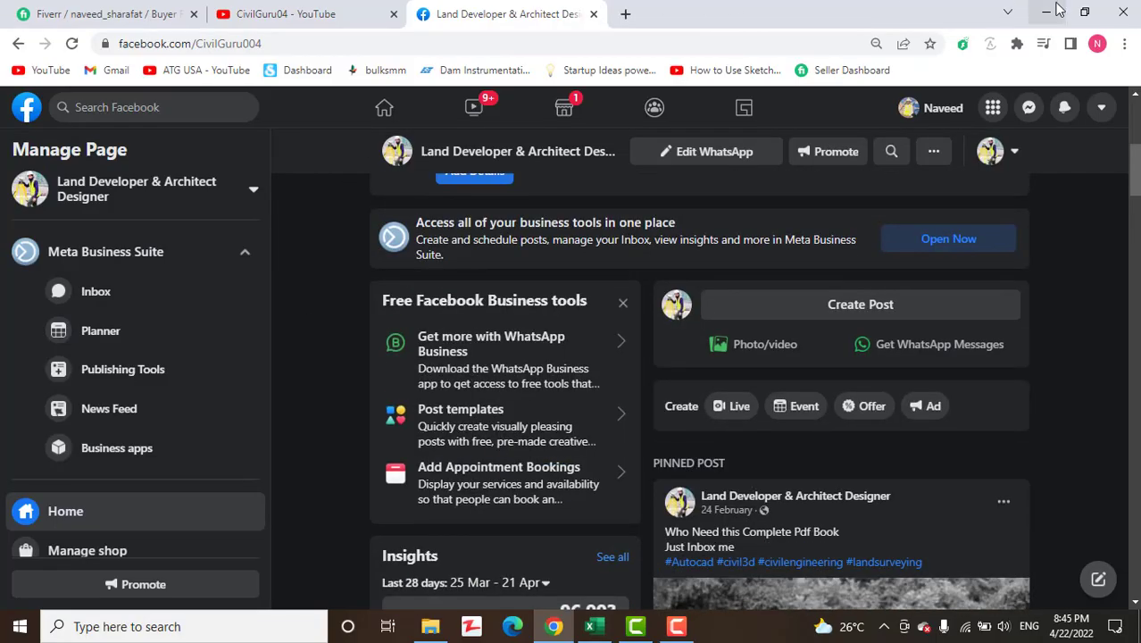
Switch to the Curve Excel Sheet workbook in Excel and examine the measured angles, line lengths and curve diagram
click(1054, 10)
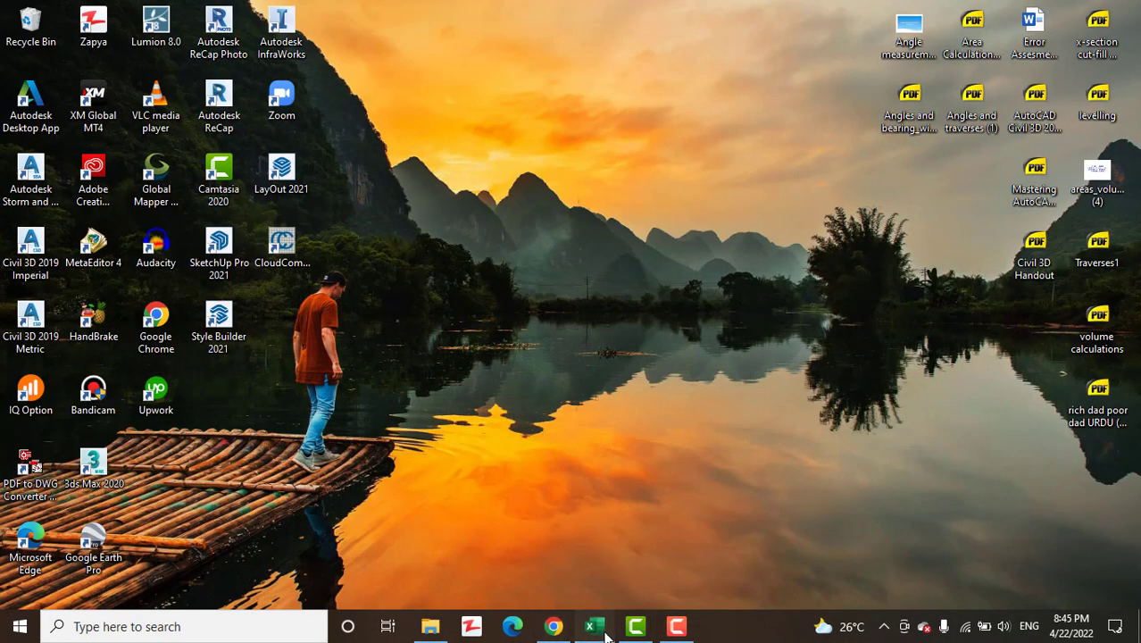
click(602, 629)
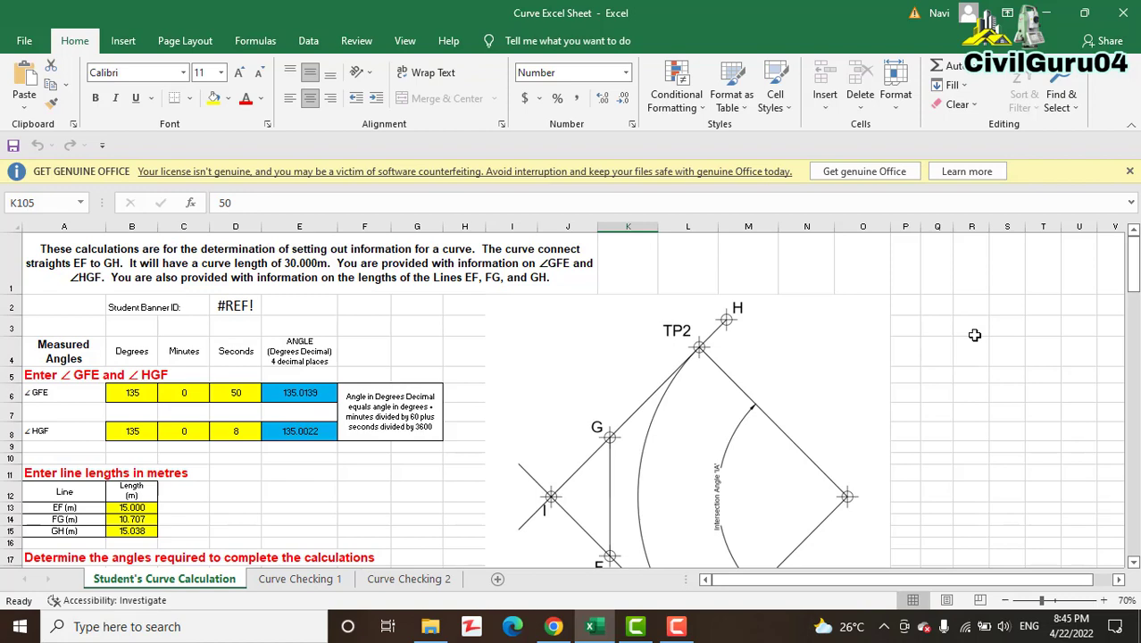
scroll(944, 356, down, 2)
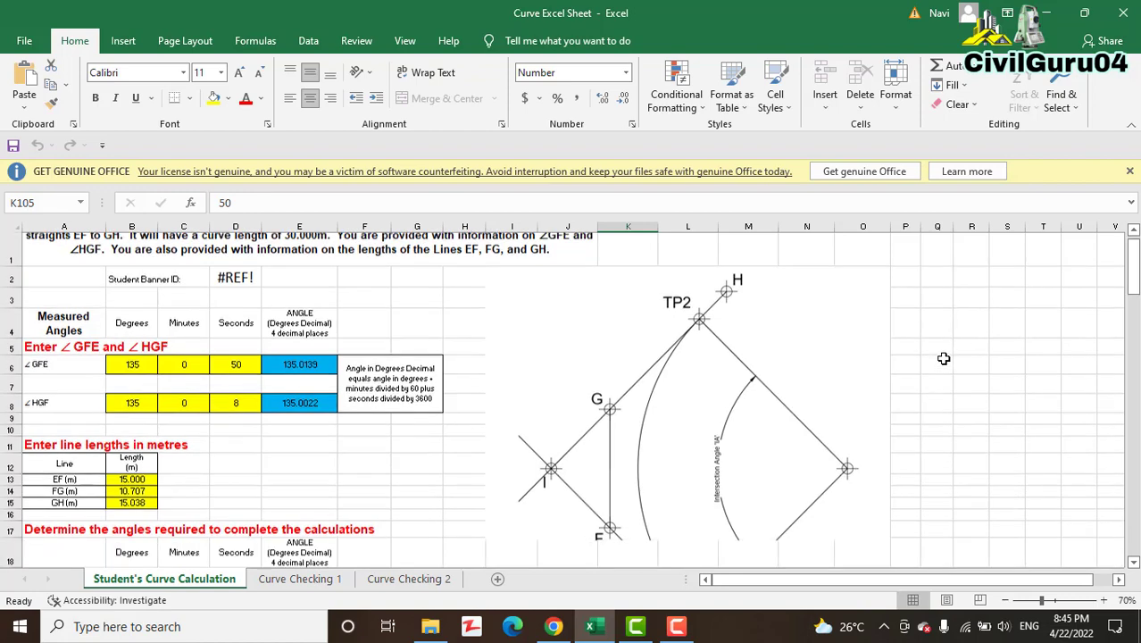
scroll(908, 400, up, 2)
scroll(908, 402, down, 3)
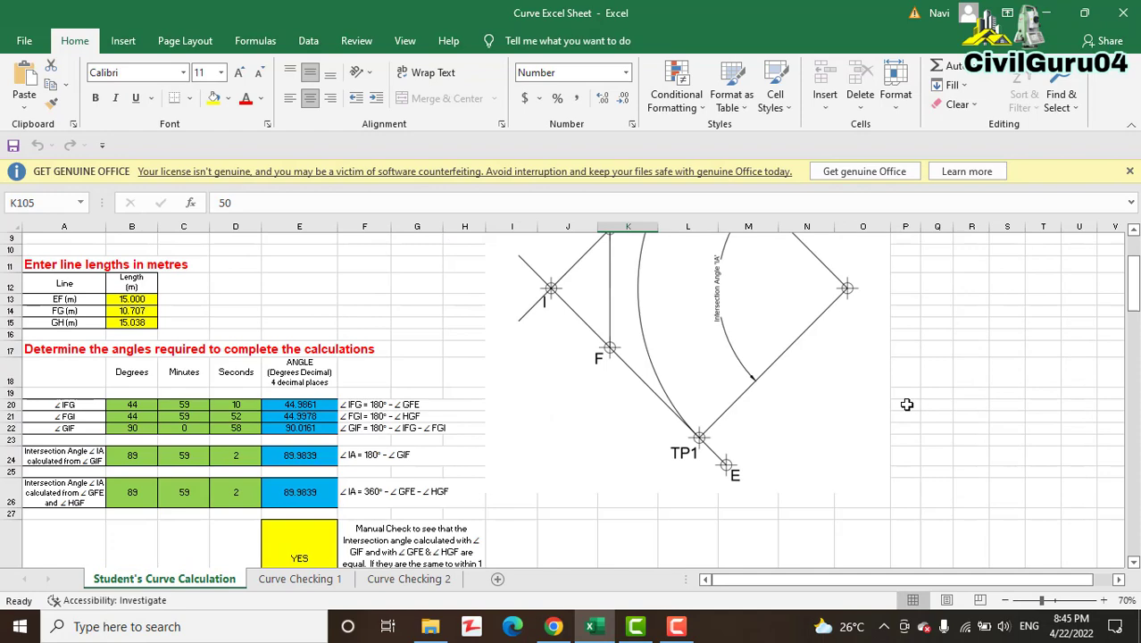
scroll(789, 448, up, 2)
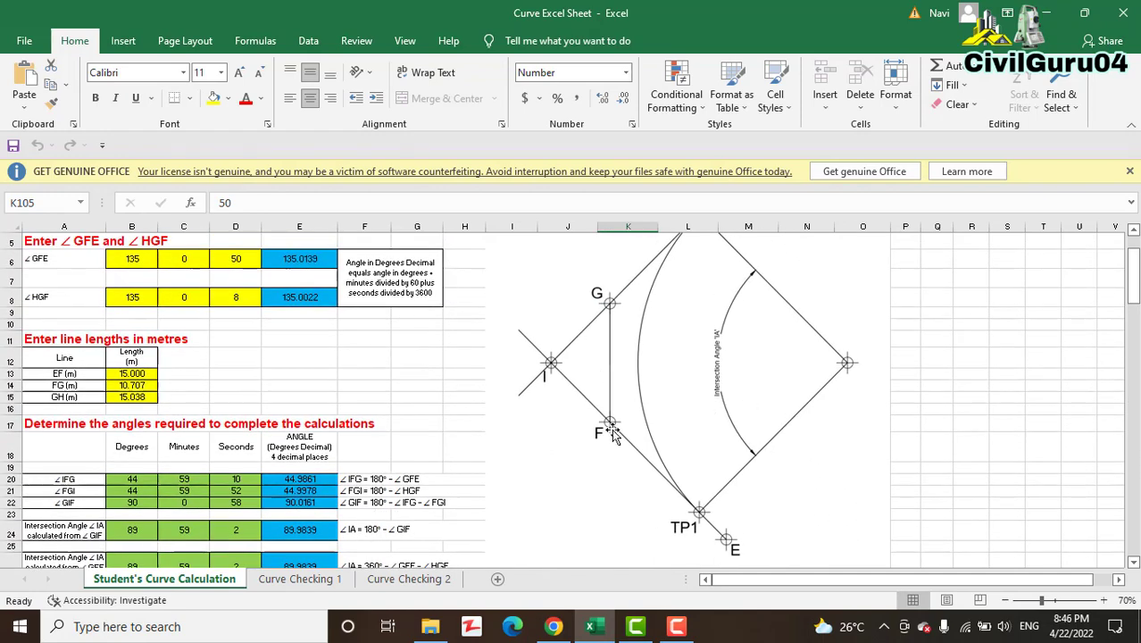
scroll(397, 387, up, 2)
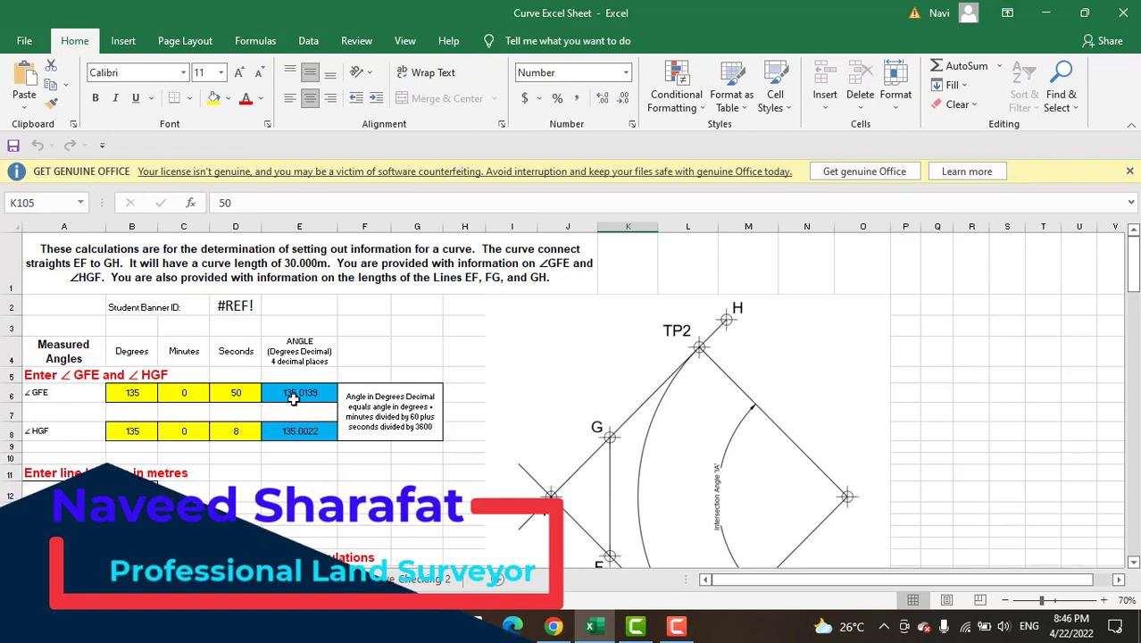
Review the calculations of angles IFG, FGI and GIF and of the intersection angle IA with its manual check
scroll(510, 427, down, 1)
scroll(513, 426, down, 1)
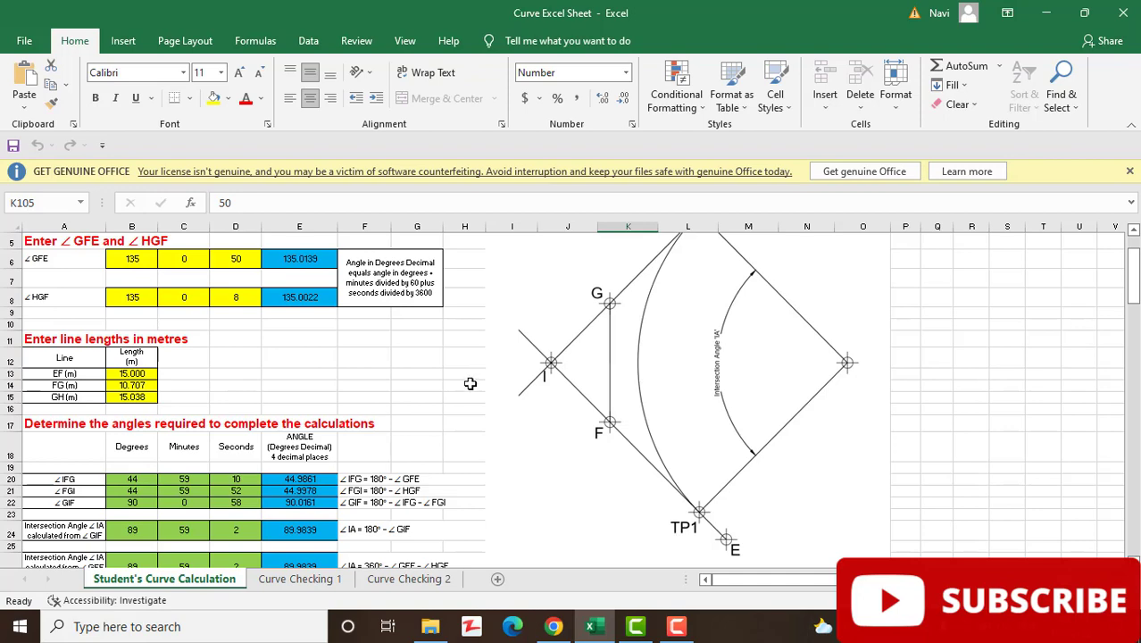
scroll(455, 393, down, 2)
scroll(451, 397, down, 2)
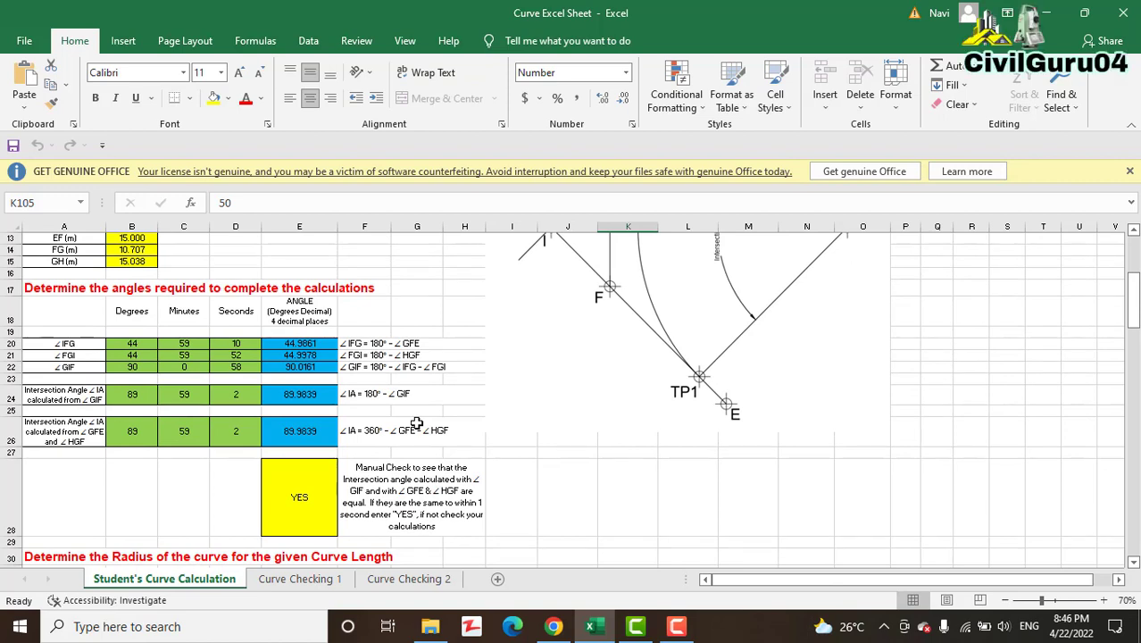
Inspect the curve length input and the curve radius formula in the section that determines the radius
scroll(416, 423, down, 5)
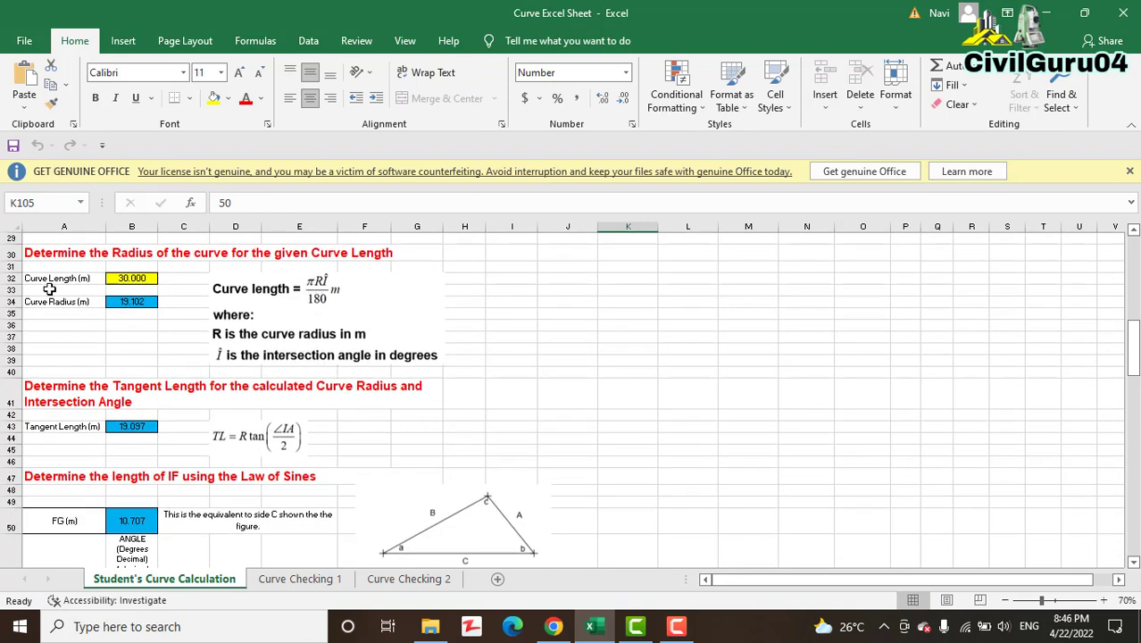
click(132, 280)
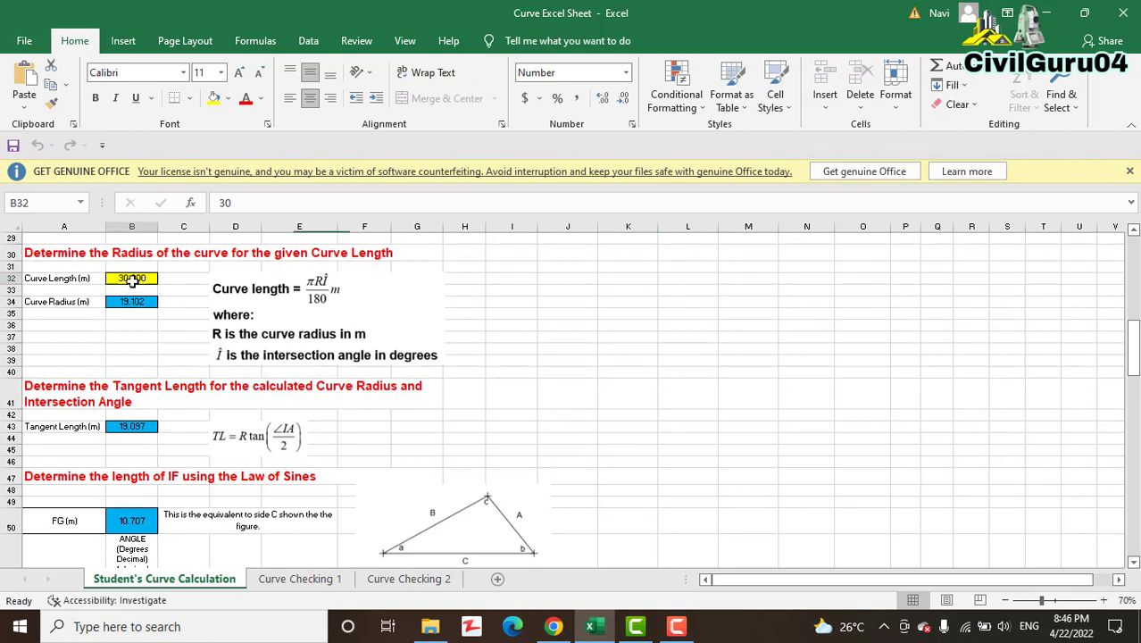
click(134, 290)
double_click(140, 279)
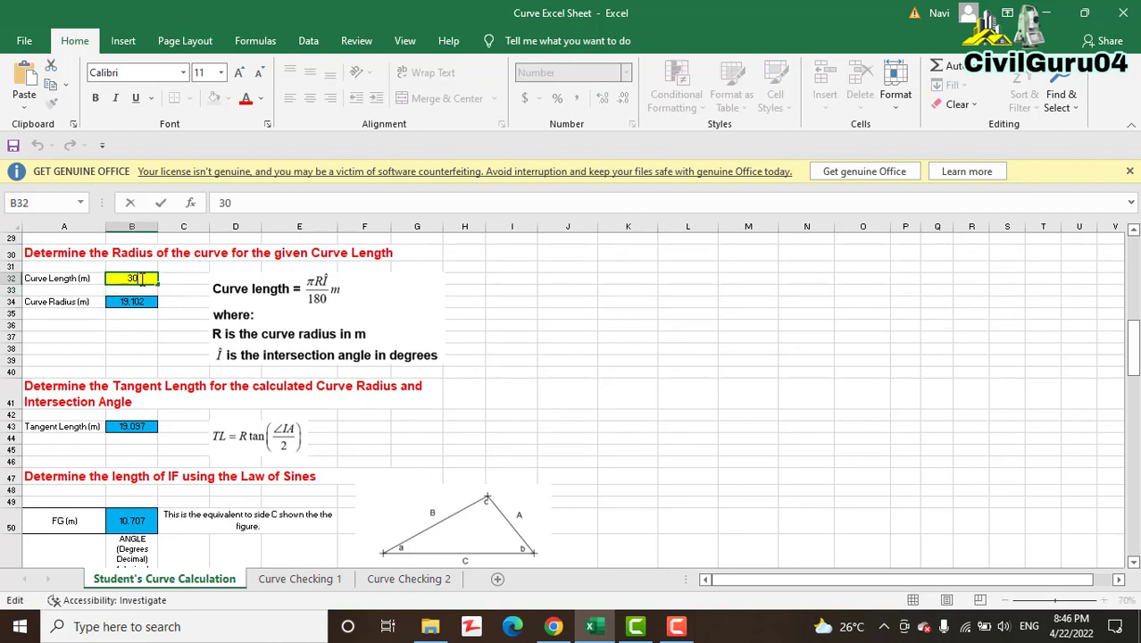
scroll(121, 348, up, 2)
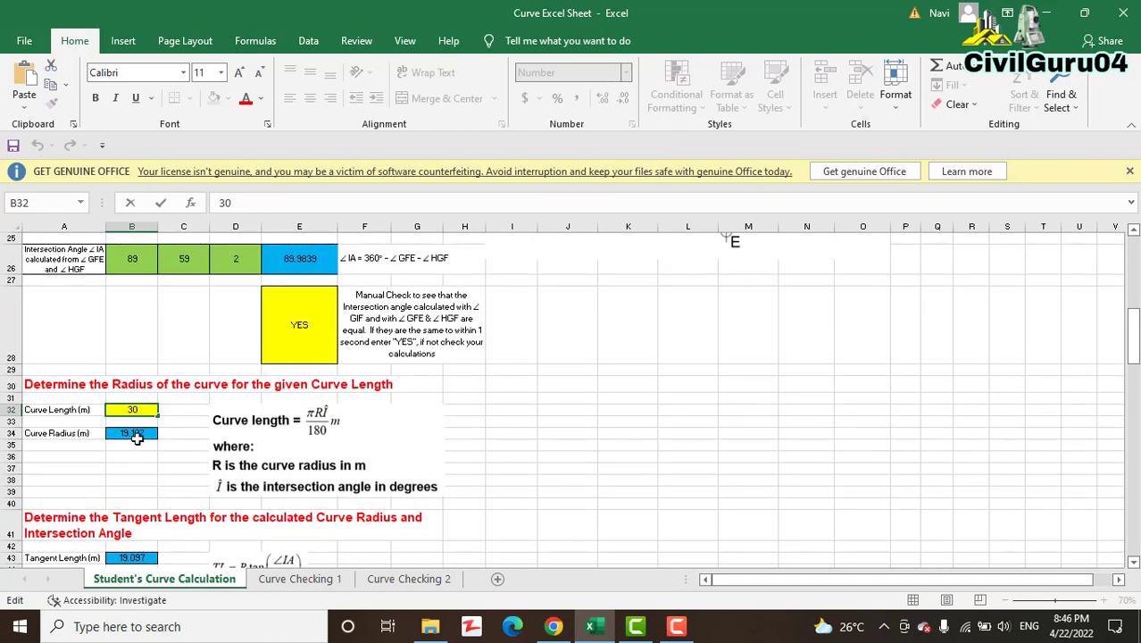
click(138, 433)
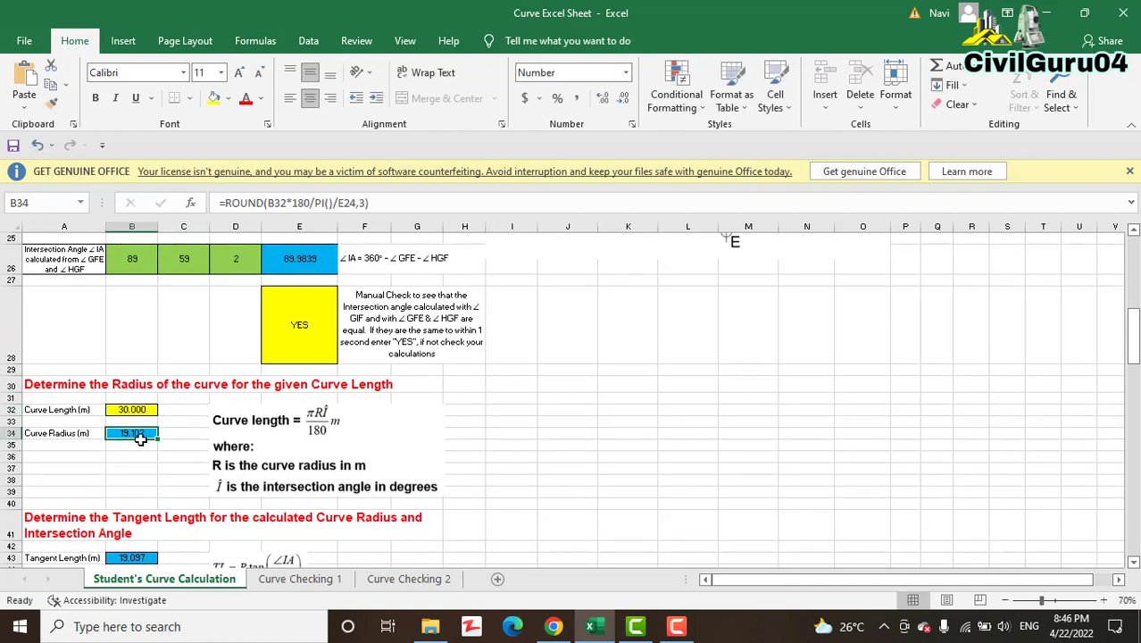
scroll(146, 465, down, 2)
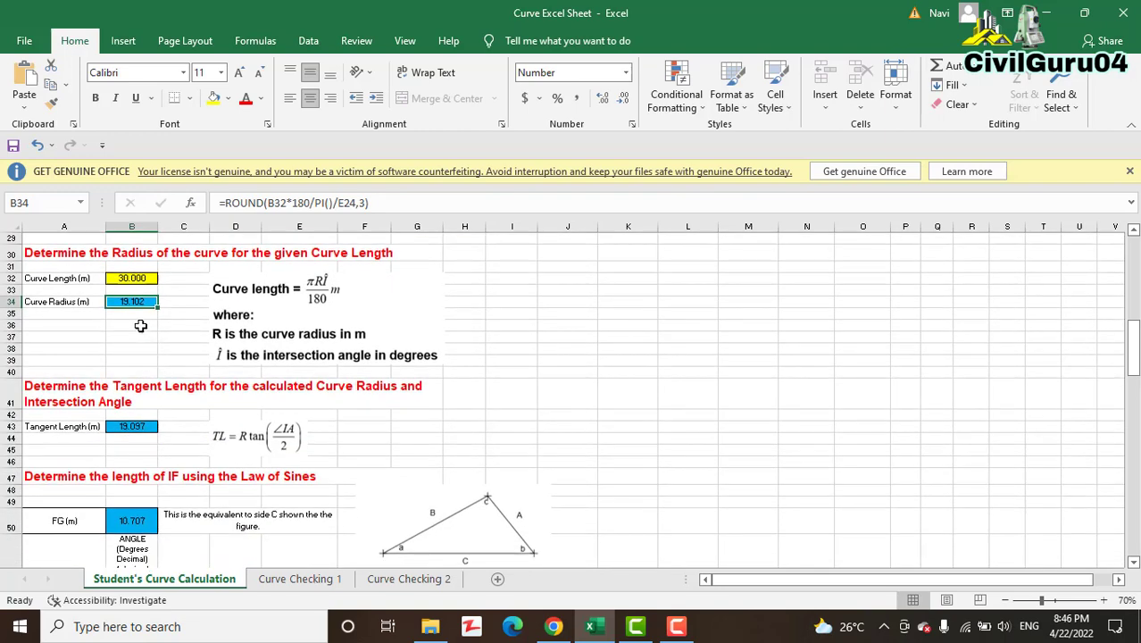
scroll(140, 323, up, 2)
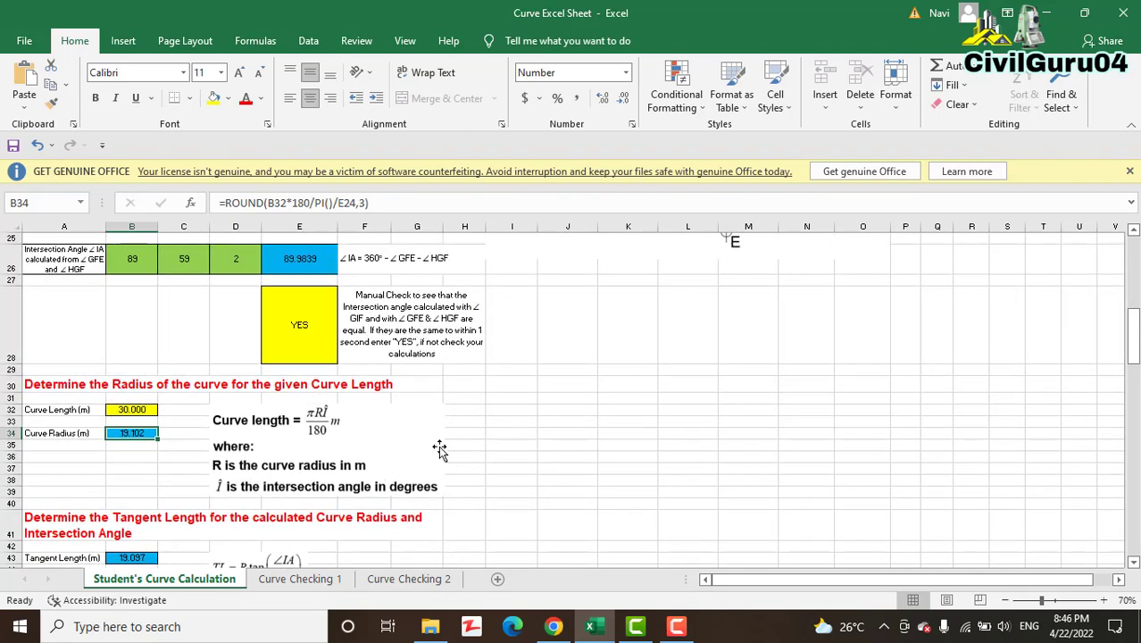
scroll(305, 440, down, 2)
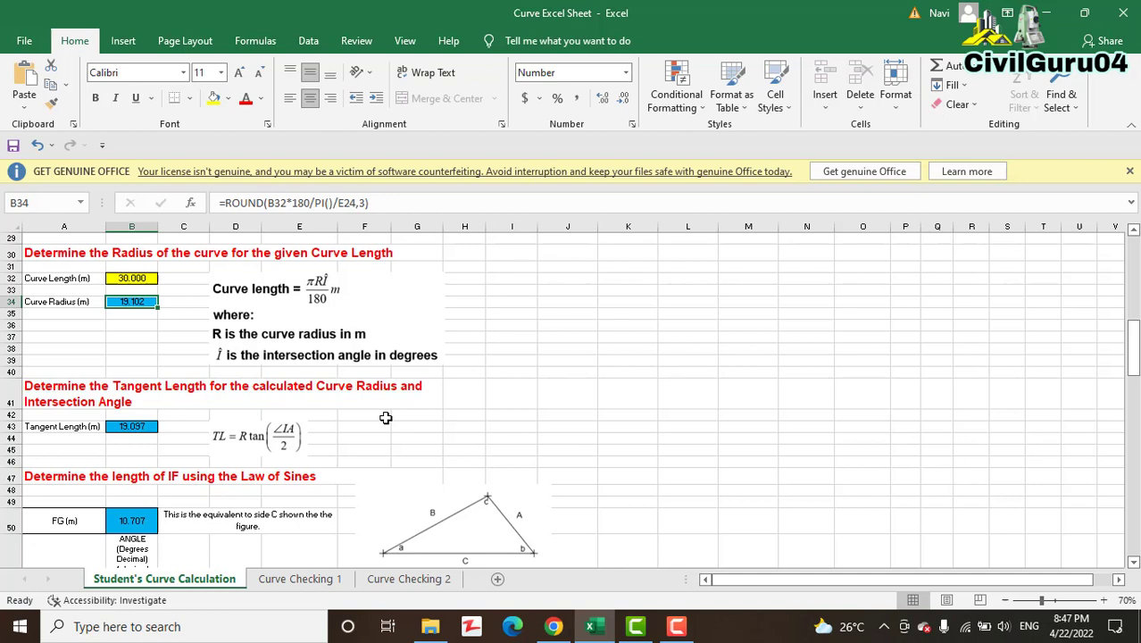
Examine the tangent length formula in cell B43 and leave it without changes
click(134, 425)
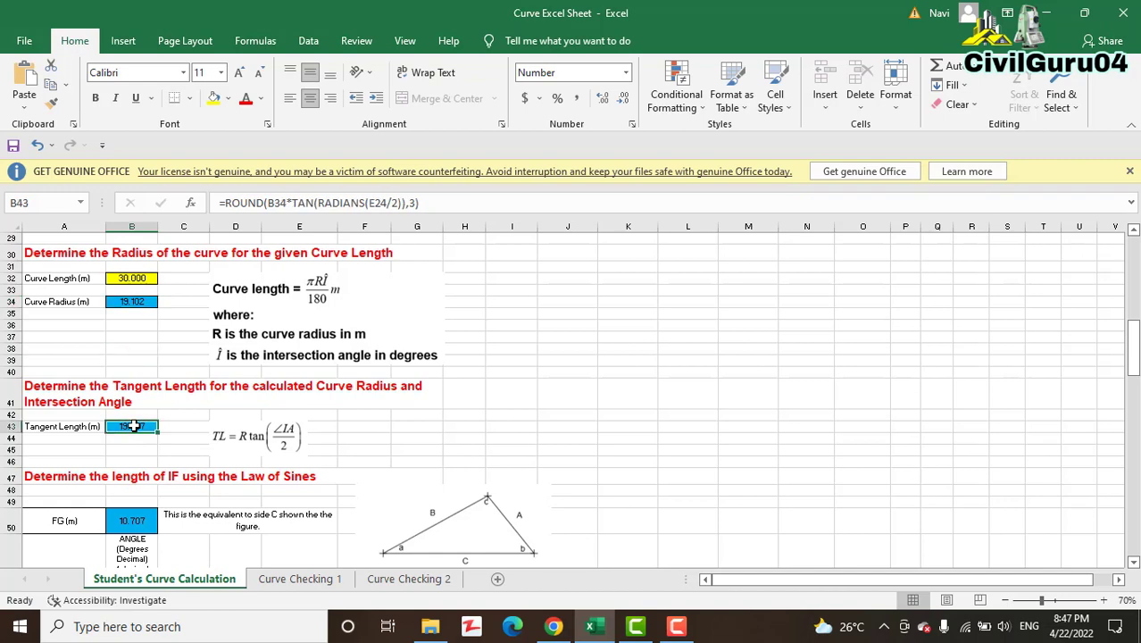
scroll(121, 463, down, 1)
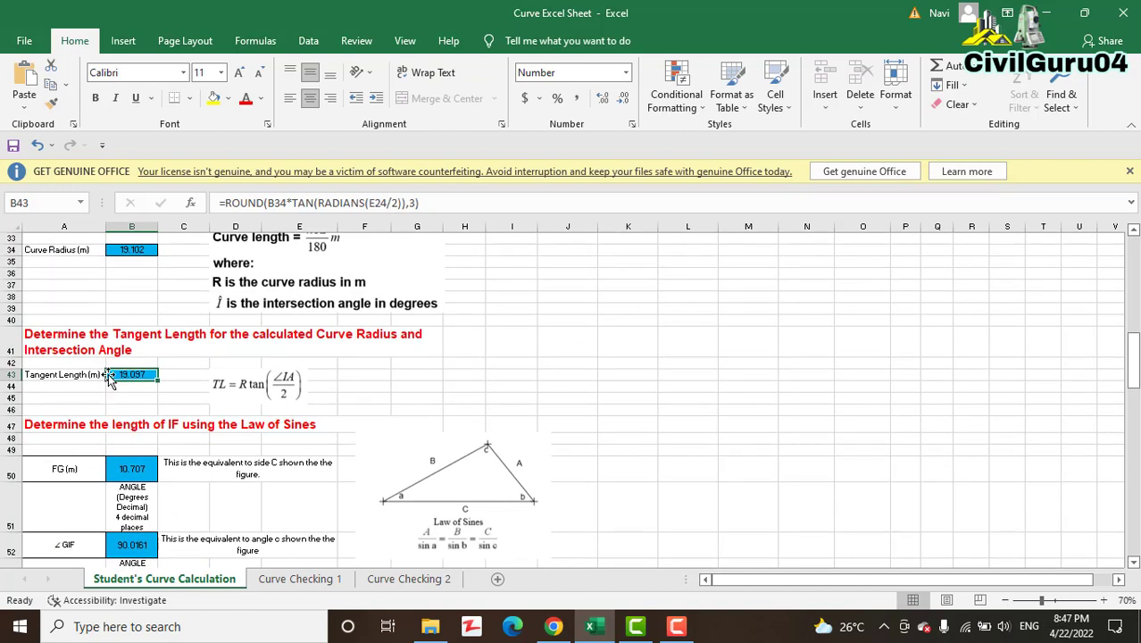
click(328, 200)
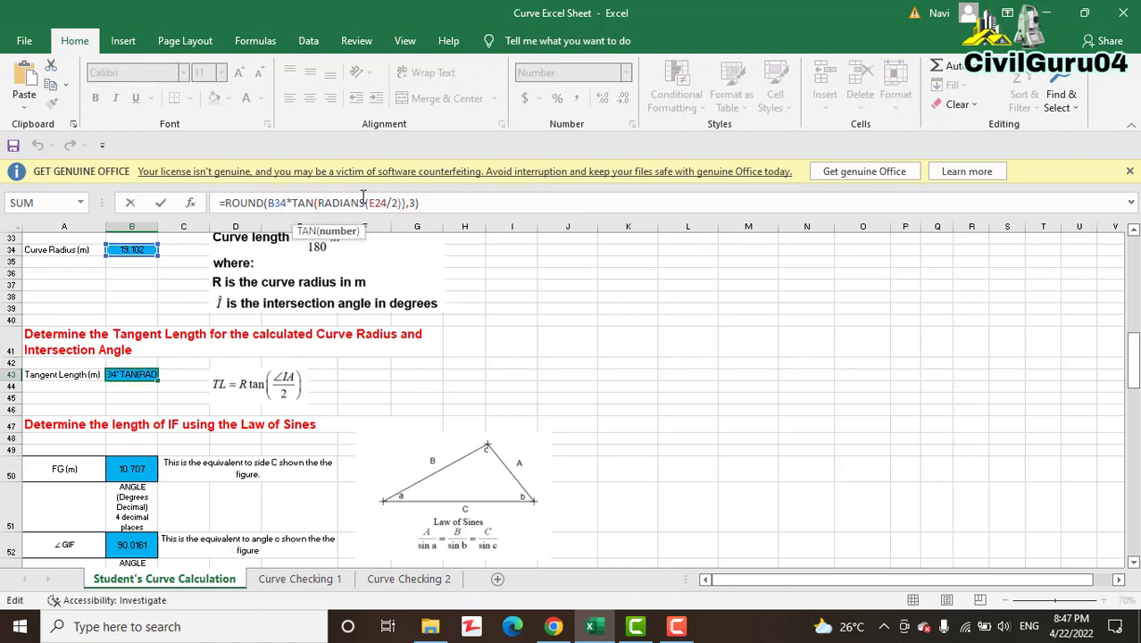
drag(419, 202, 225, 199)
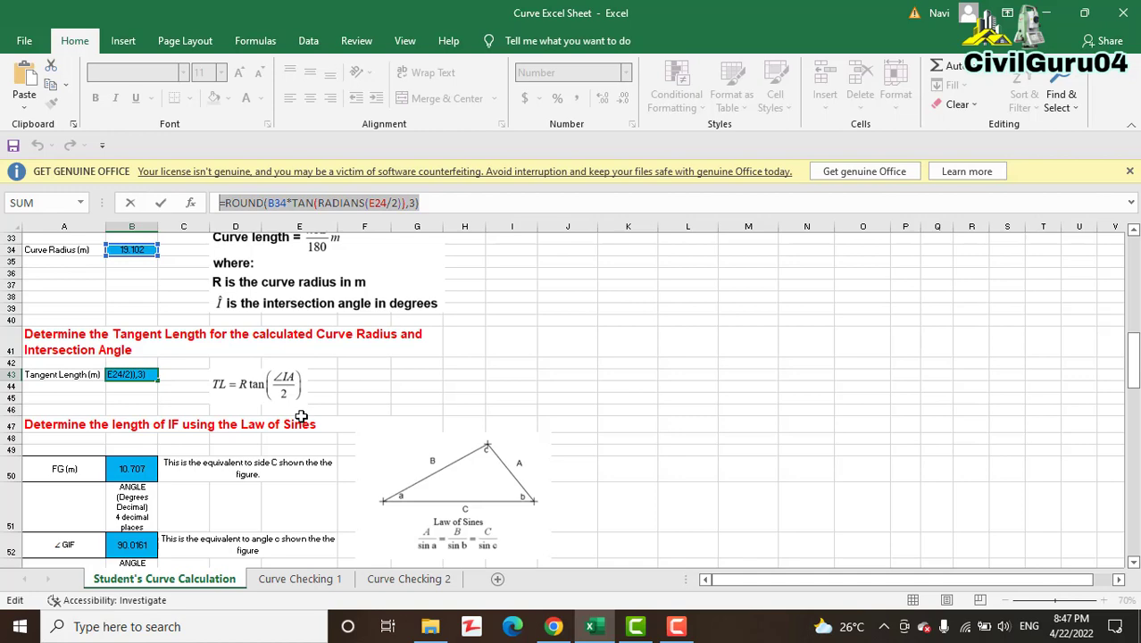
scroll(299, 420, down, 3)
key(Escape)
Check the reference for angle GIF in the Law of Sines calculation of IF and skim the sections below it
scroll(168, 376, down, 1)
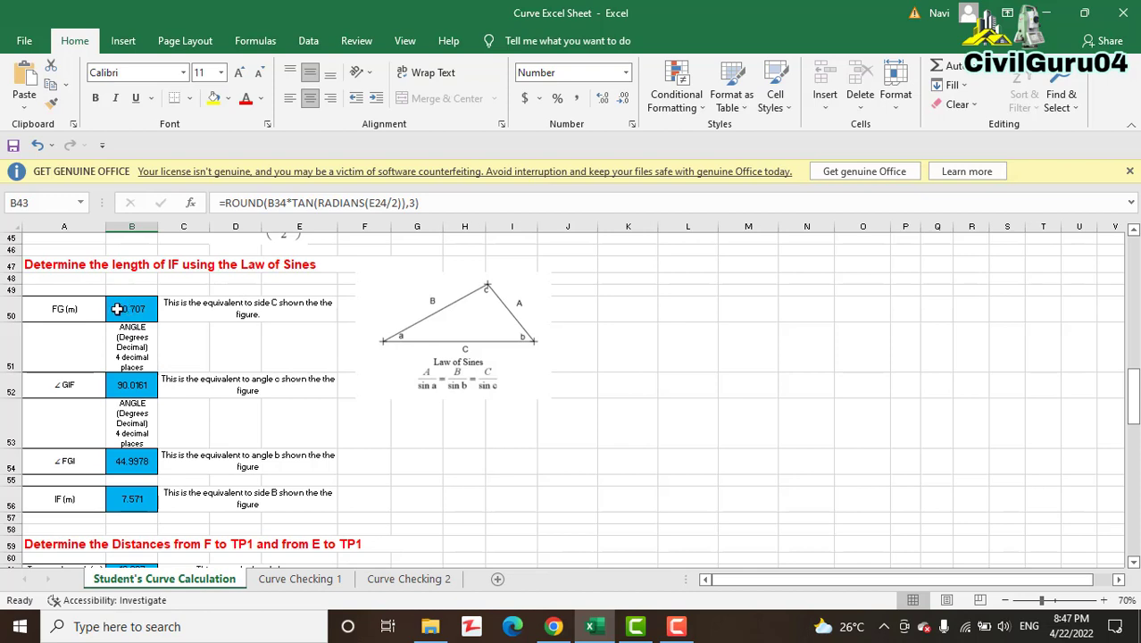
click(145, 380)
scroll(402, 384, down, 5)
scroll(390, 424, down, 3)
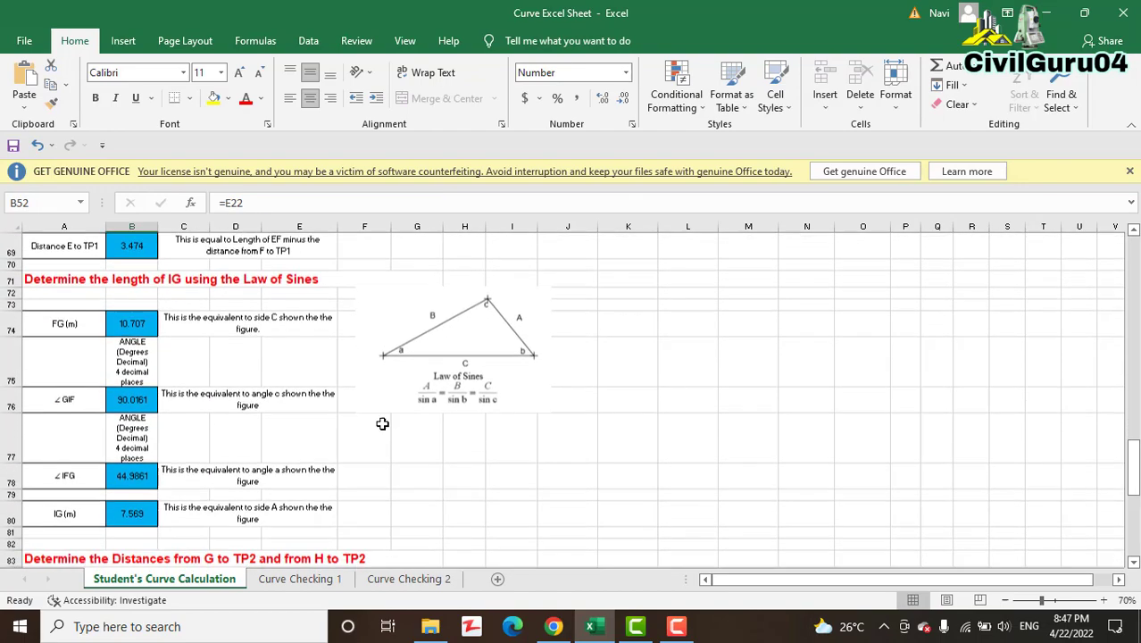
scroll(382, 423, down, 6)
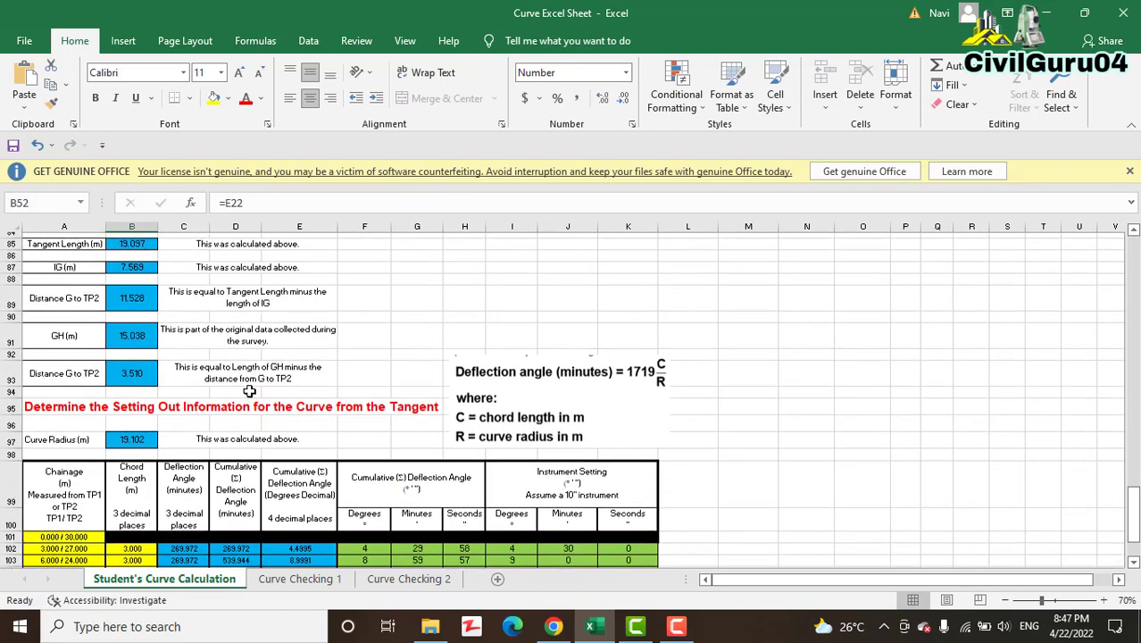
Inspect the formulas for angle IFG and length IG in the Law of Sines calculation of IG
scroll(344, 372, up, 3)
scroll(342, 374, down, 3)
scroll(315, 377, up, 4)
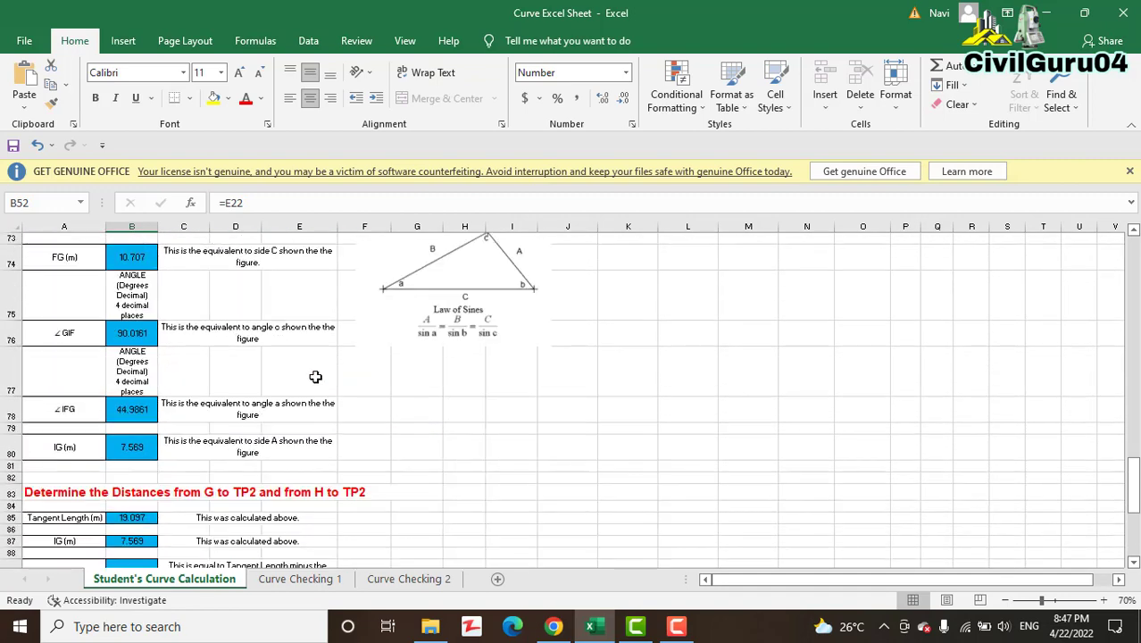
scroll(315, 377, down, 2)
click(132, 307)
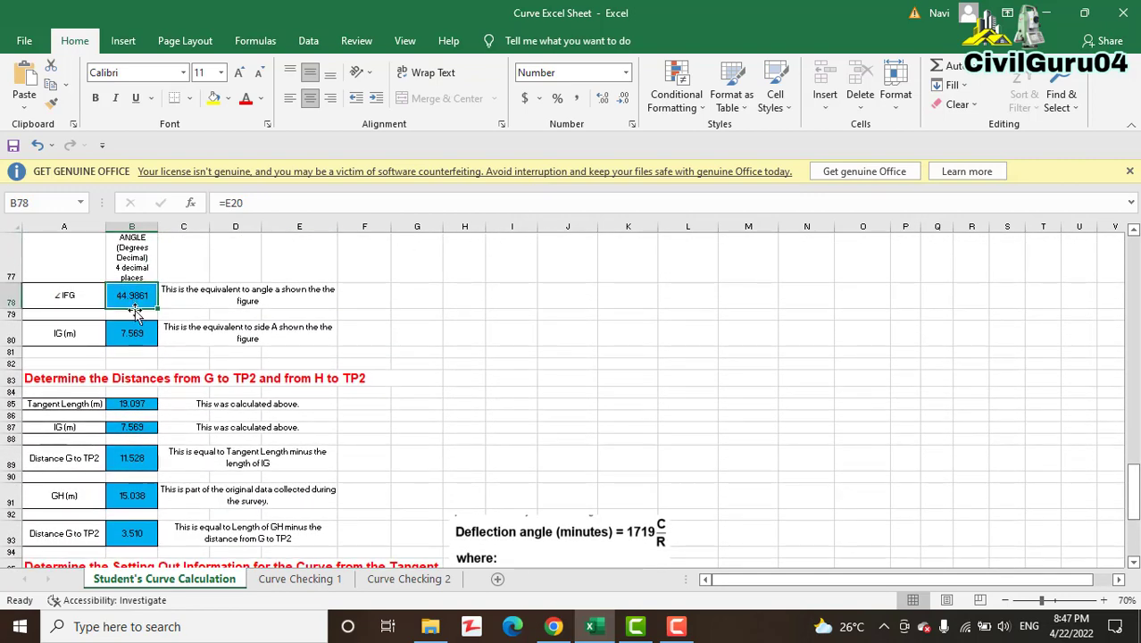
click(132, 333)
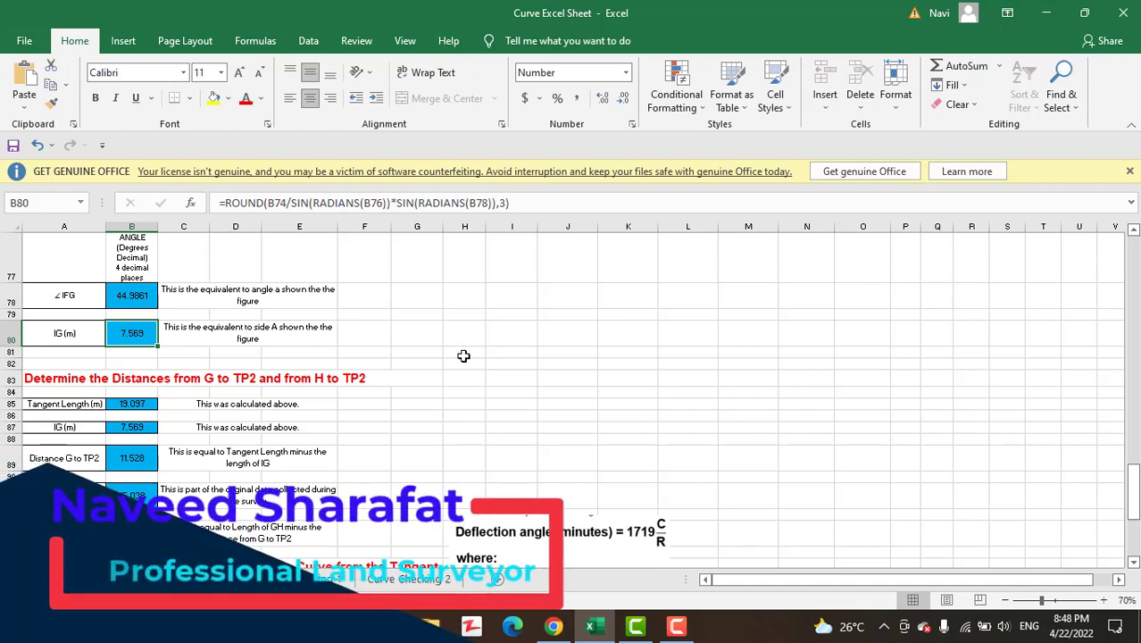
Review the G to TP2 distances and enlarge the view of the curve's setting-out table and deflection angle formula
scroll(460, 357, down, 2)
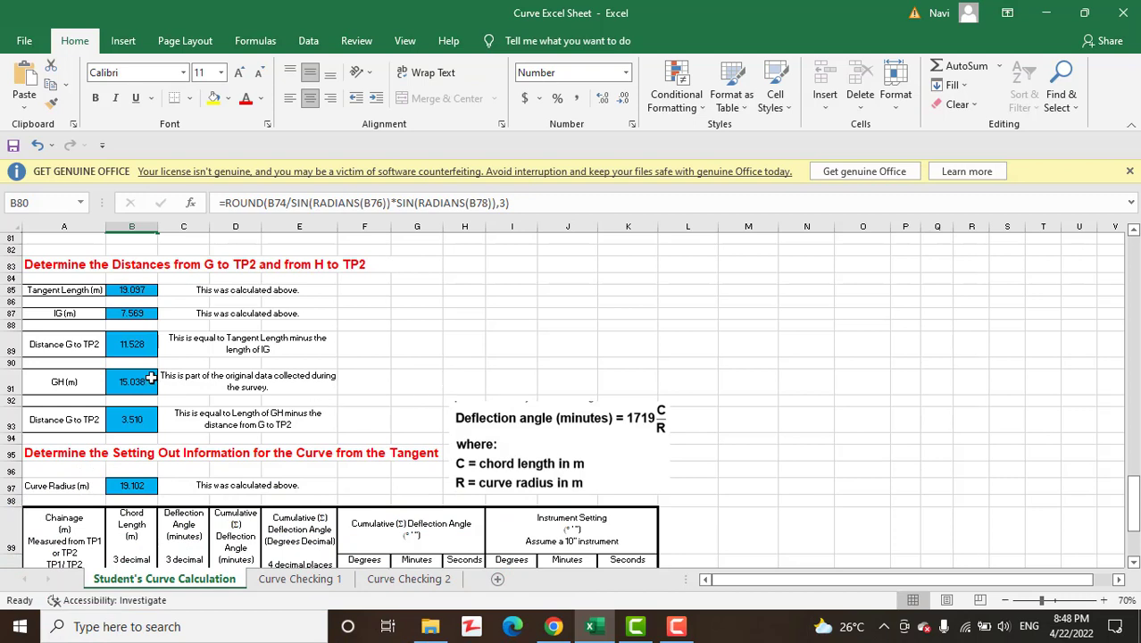
scroll(325, 407, down, 3)
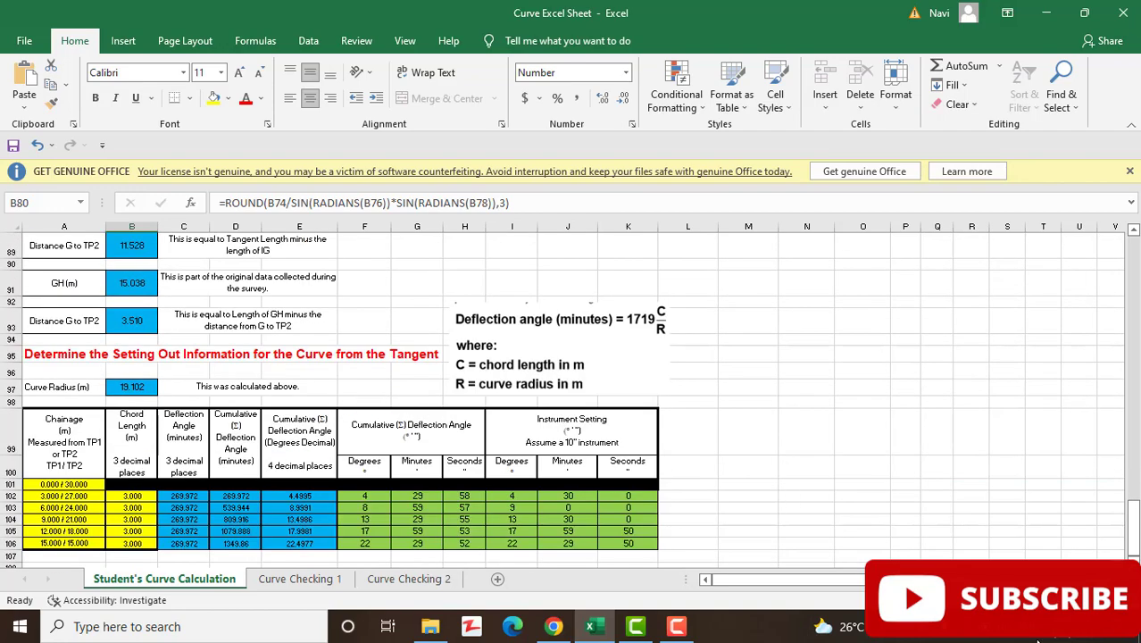
ctrl+scroll(692, 426, up, 4)
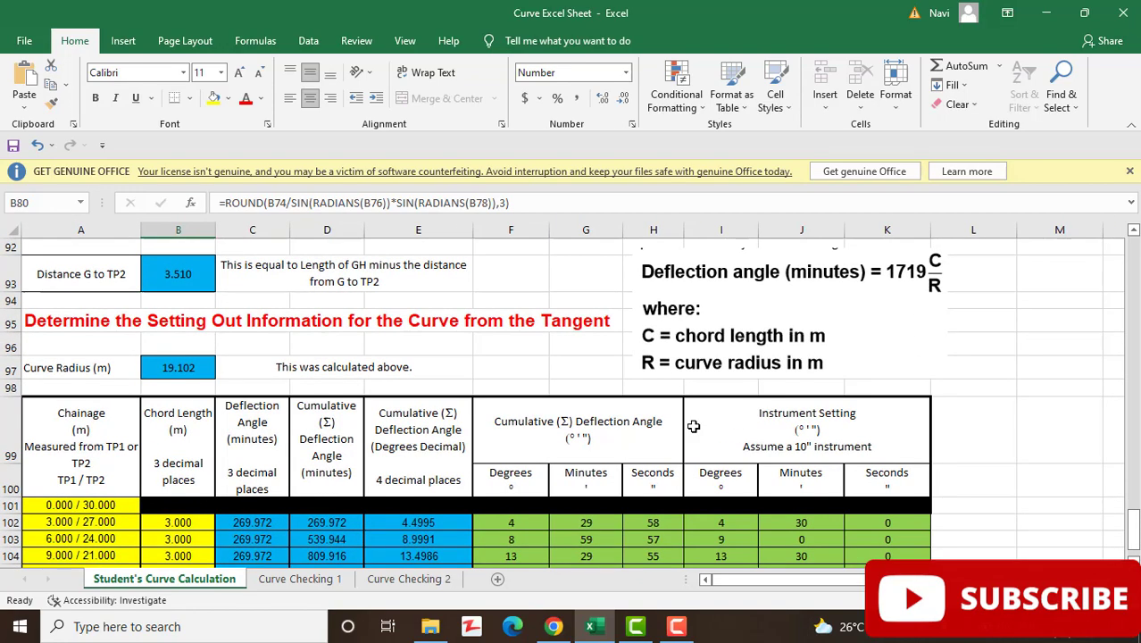
Inspect the formulas for the cumulative deflection angle in E102 and the deflection angle in C103 of the setting-out table
scroll(786, 403, down, 4)
scroll(346, 457, up, 2)
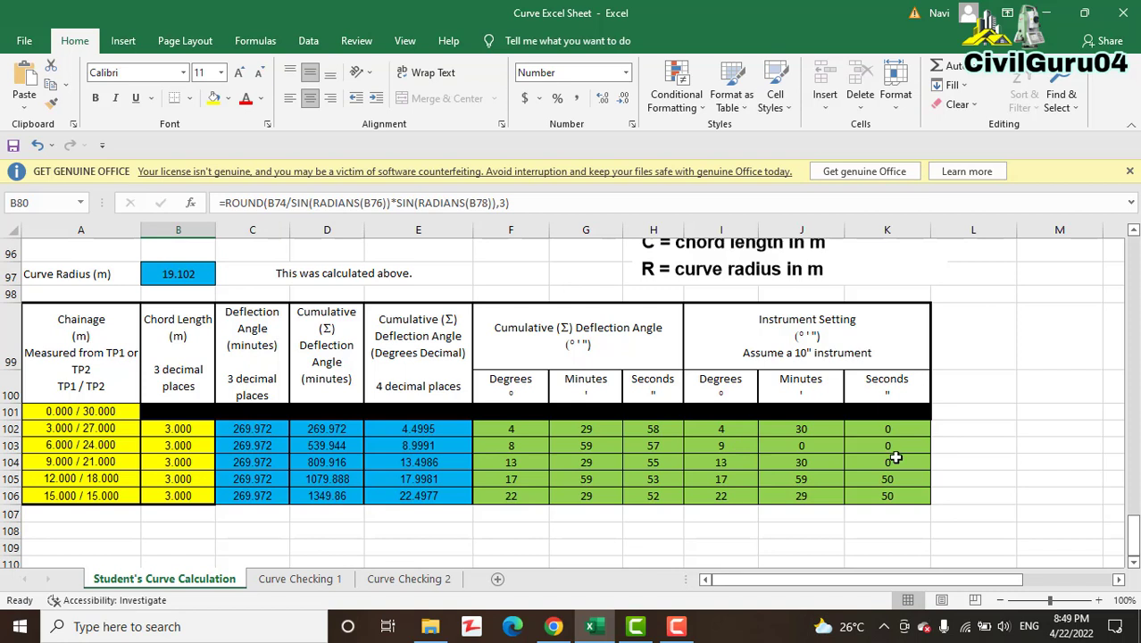
double_click(437, 430)
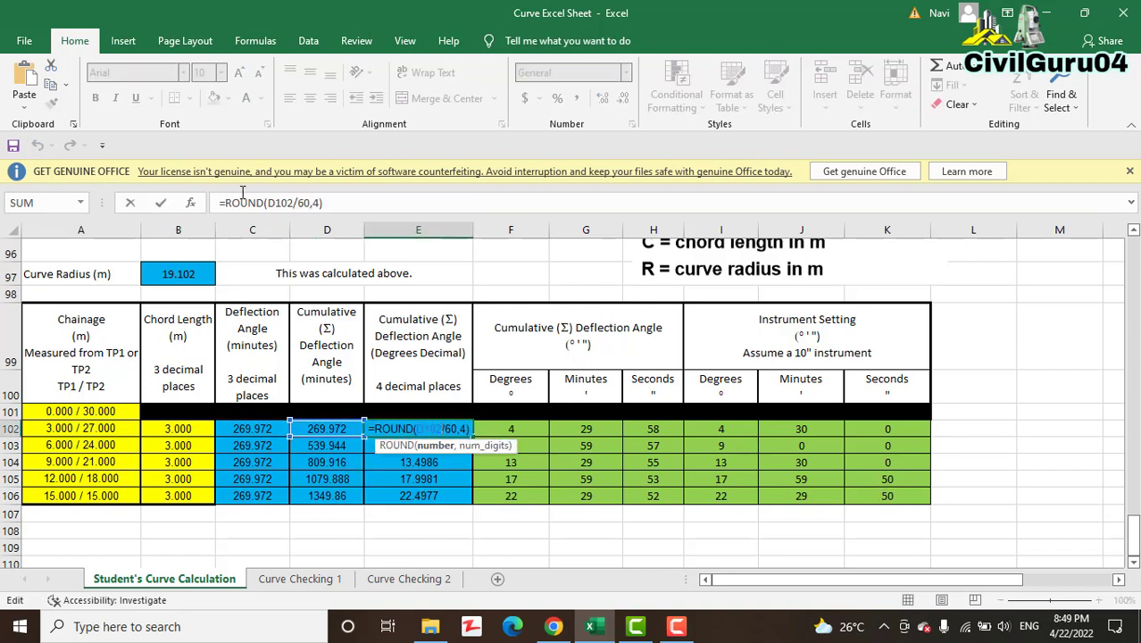
click(327, 446)
click(261, 444)
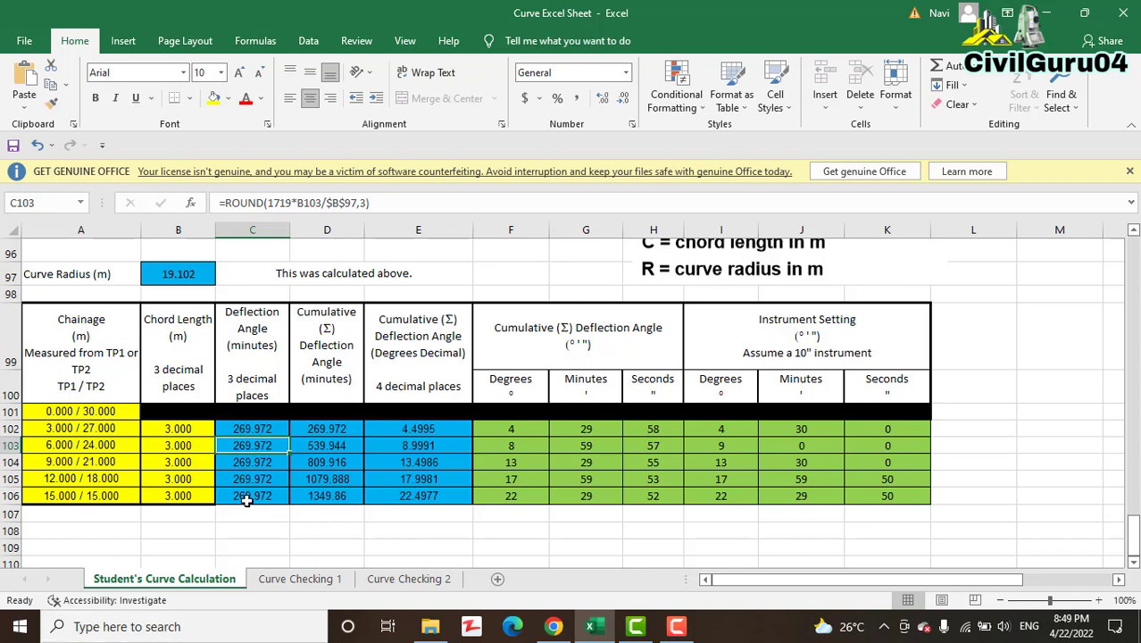
Review the measured angles, line lengths and derived angles on the Curve Checking 1 sheet
click(307, 579)
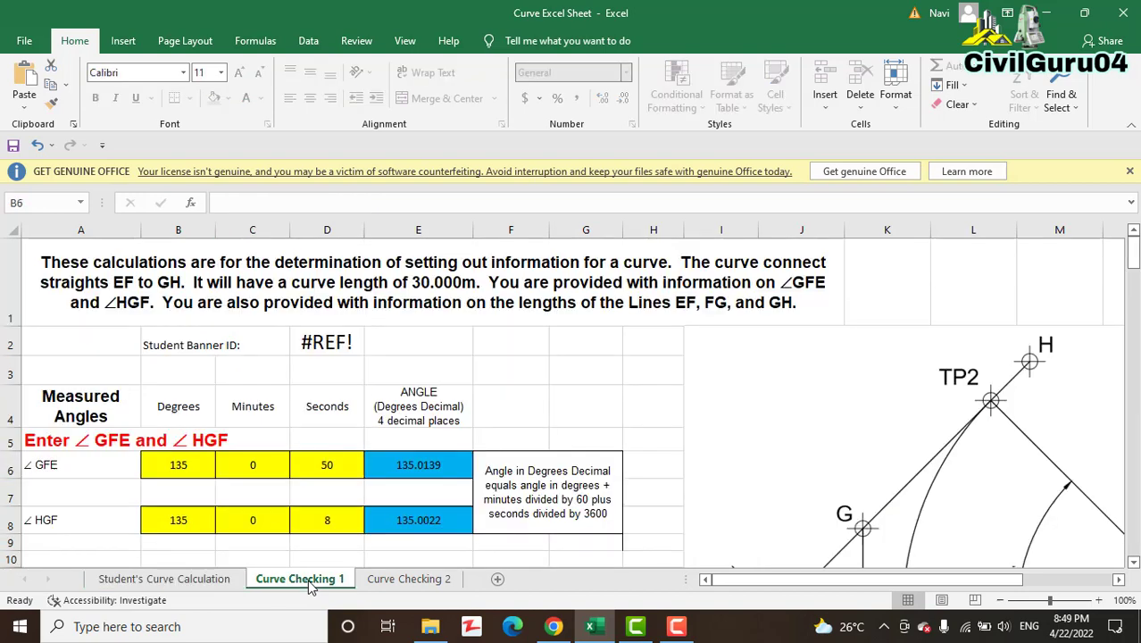
scroll(366, 327, down, 3)
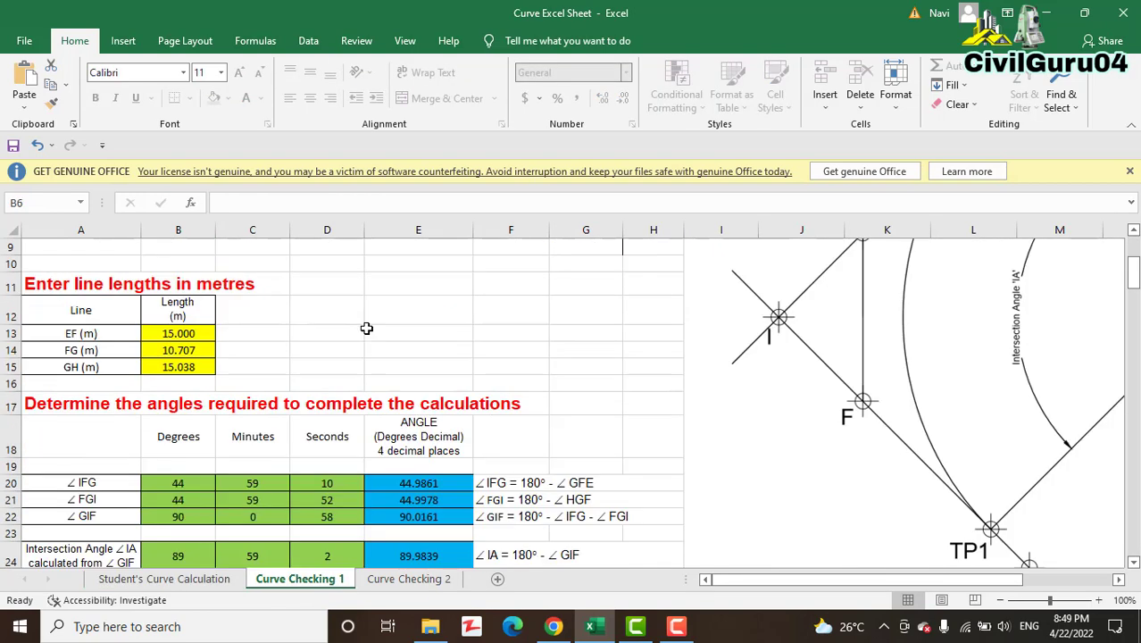
scroll(407, 402, down, 2)
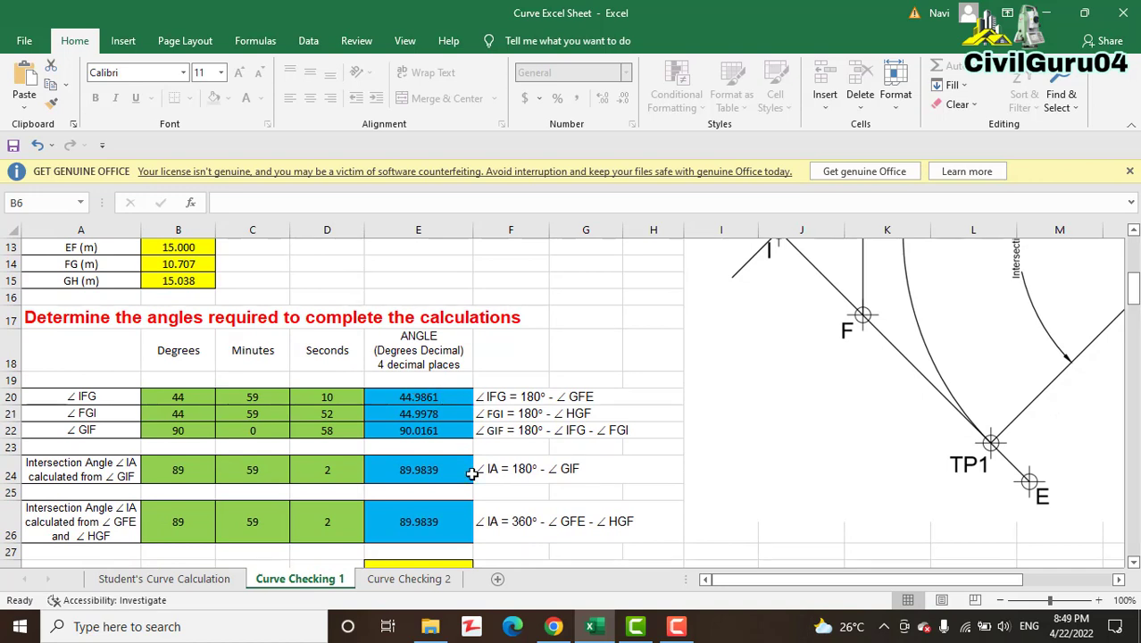
Open the Curve Checking 2 sheet and review its angle checks and the manual intersection angle check
click(404, 580)
scroll(437, 402, up, 10)
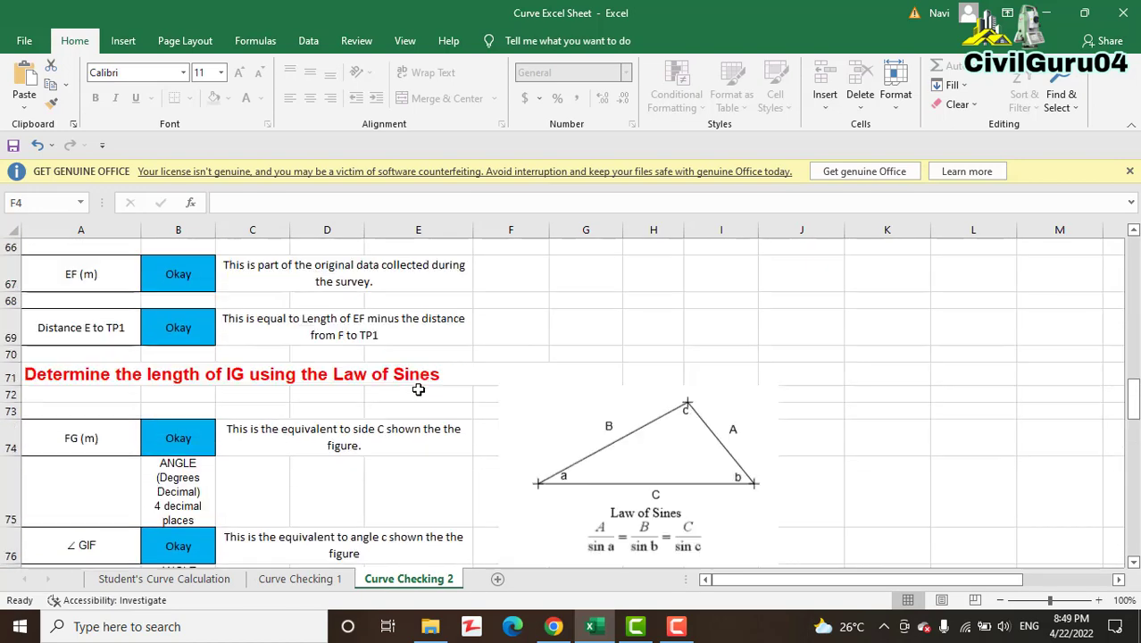
scroll(417, 389, up, 16)
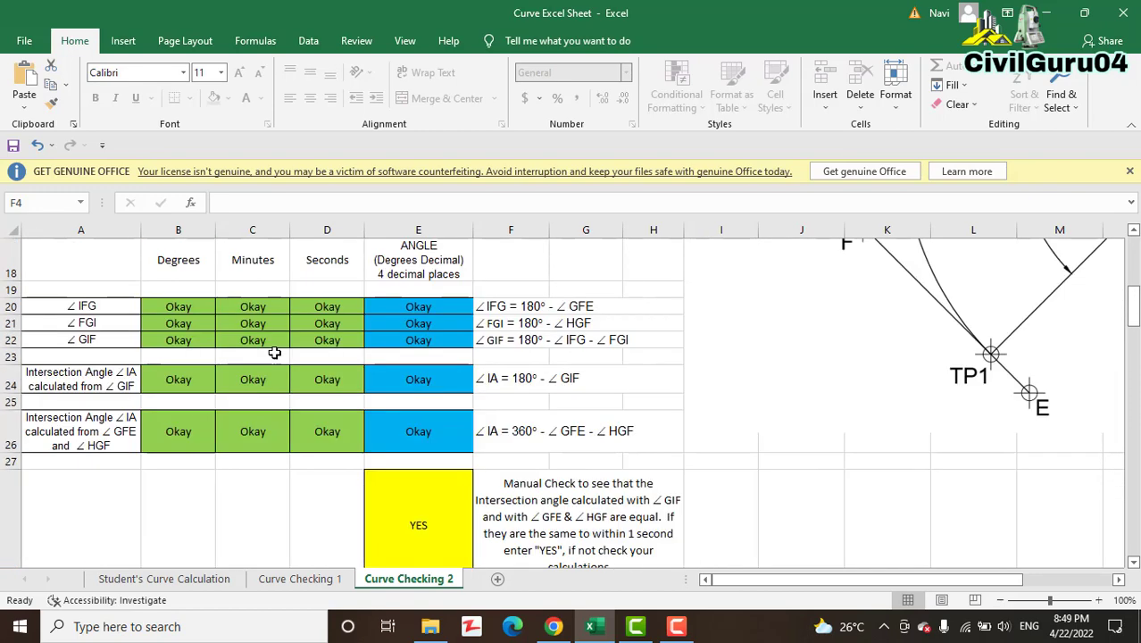
scroll(247, 374, up, 1)
scroll(332, 388, down, 4)
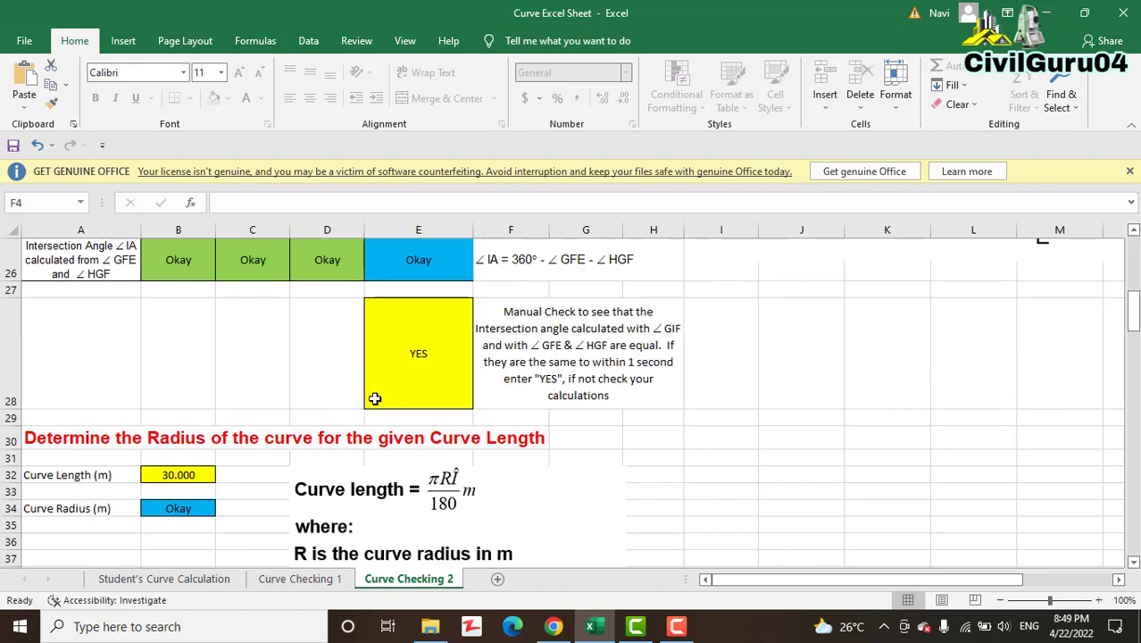
Review the Law of Sines length checks for IF and IG and the Blank, Okay and Error tally on Curve Checking 2
scroll(375, 399, down, 7)
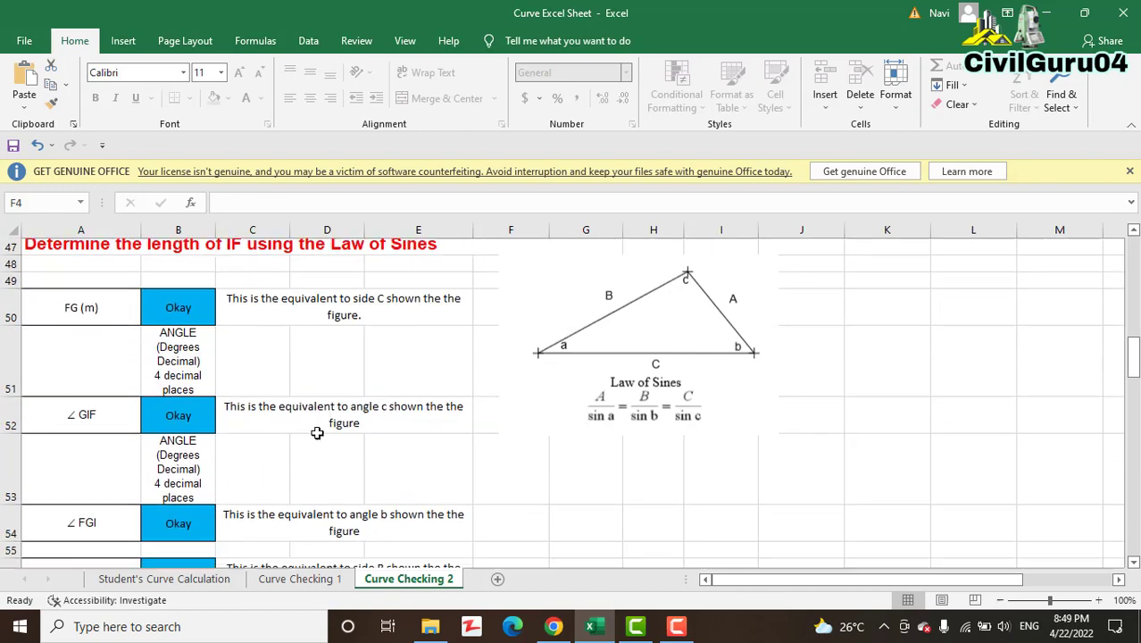
scroll(340, 433, down, 4)
scroll(473, 433, down, 3)
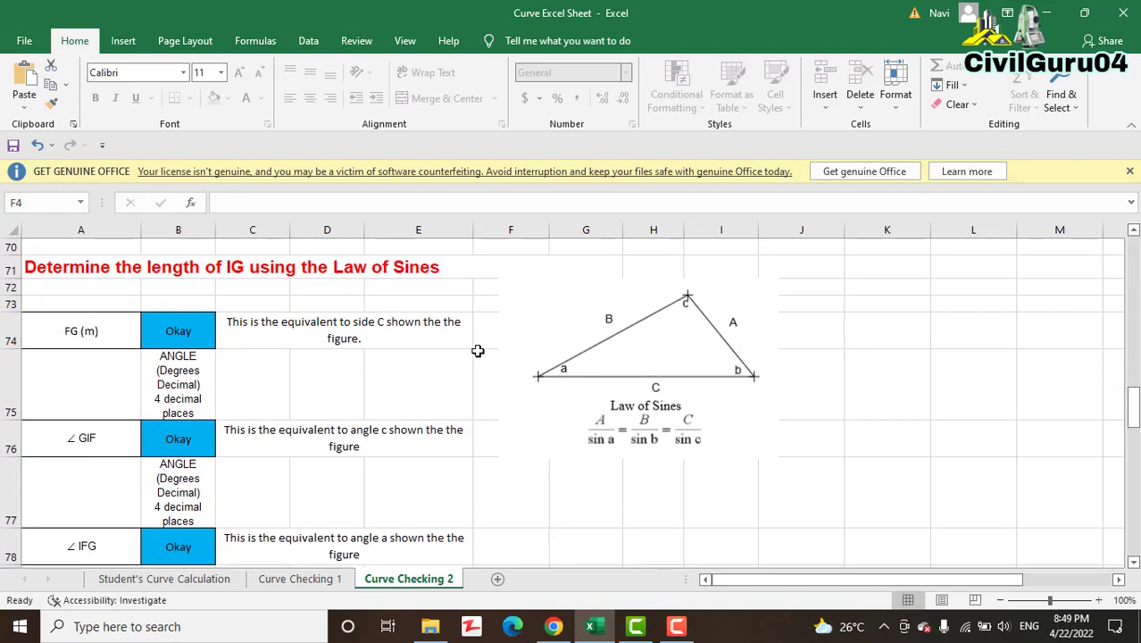
scroll(477, 353, down, 4)
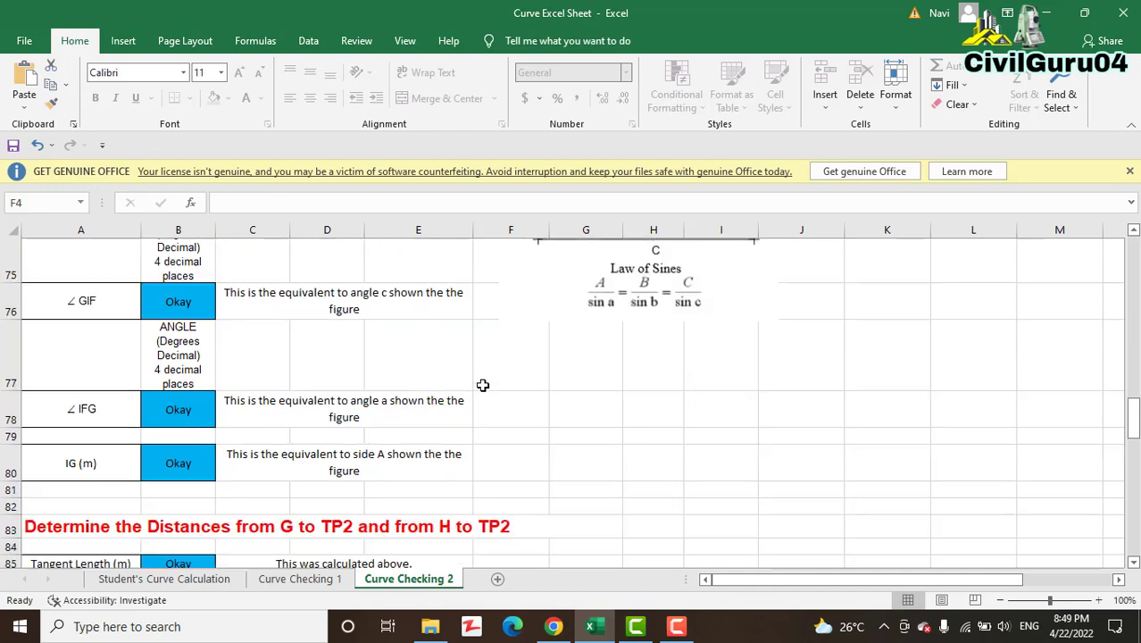
scroll(482, 385, down, 13)
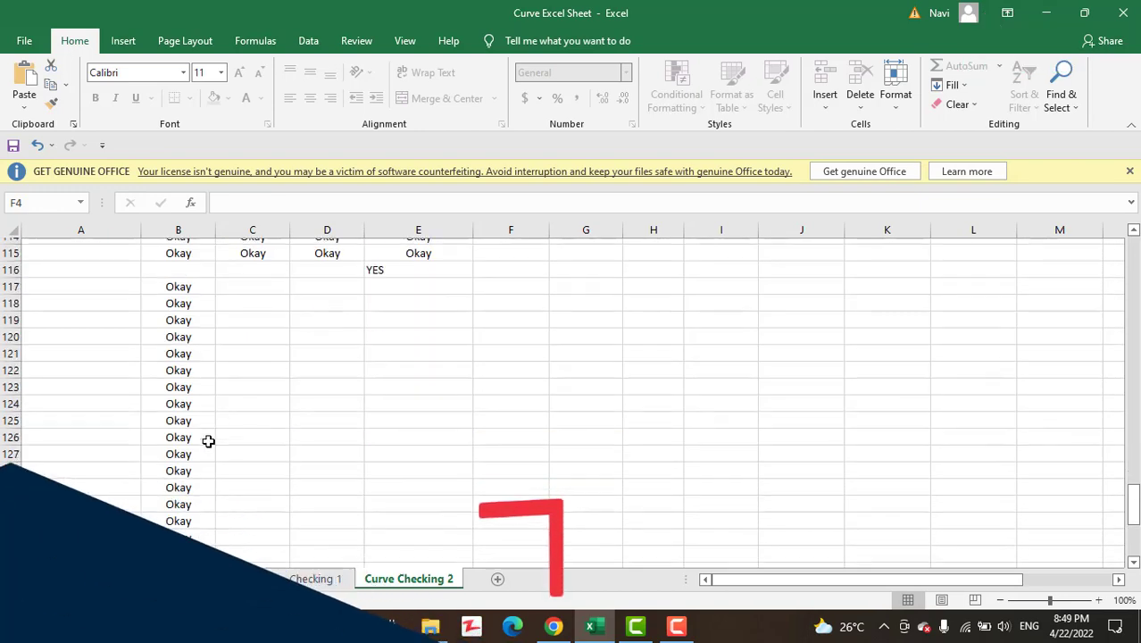
scroll(209, 441, down, 5)
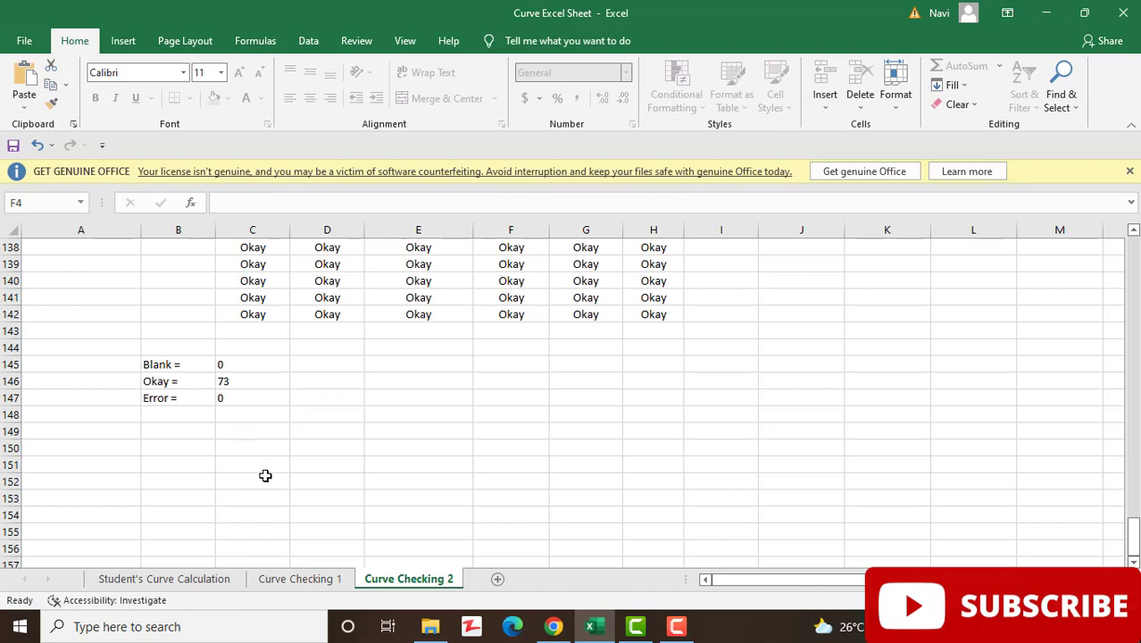
scroll(265, 474, up, 2)
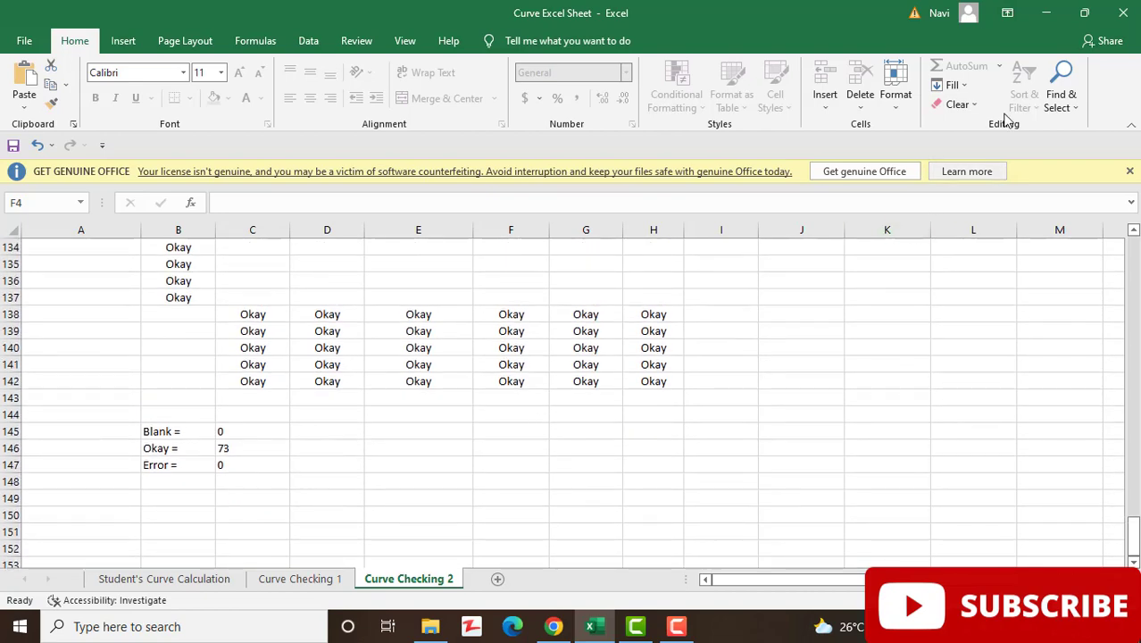
Return to the Student's Curve Calculation sheet and review the setting-out table, deflection angle formula and G to TP2 distances
click(187, 580)
scroll(402, 475, up, 3)
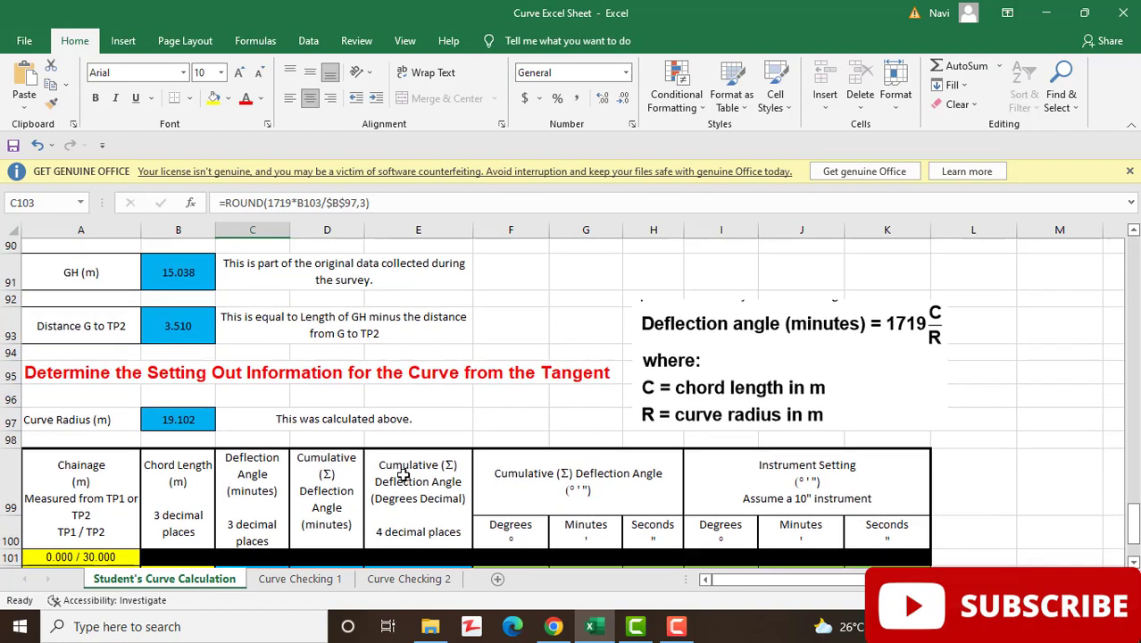
scroll(418, 447, up, 1)
scroll(418, 447, down, 1)
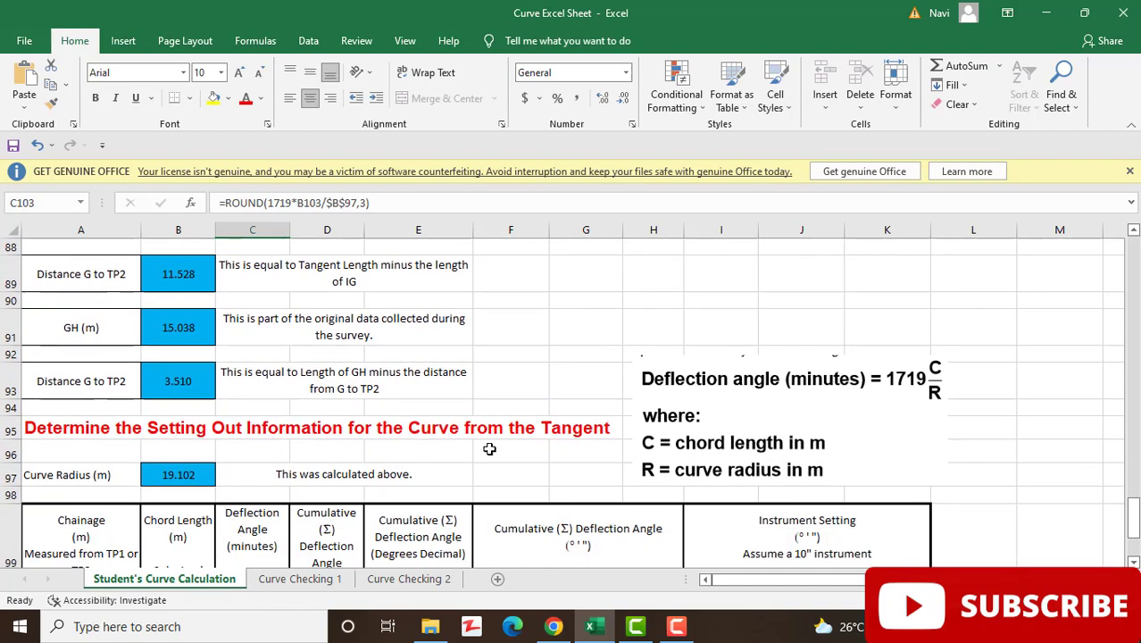
scroll(473, 435, down, 3)
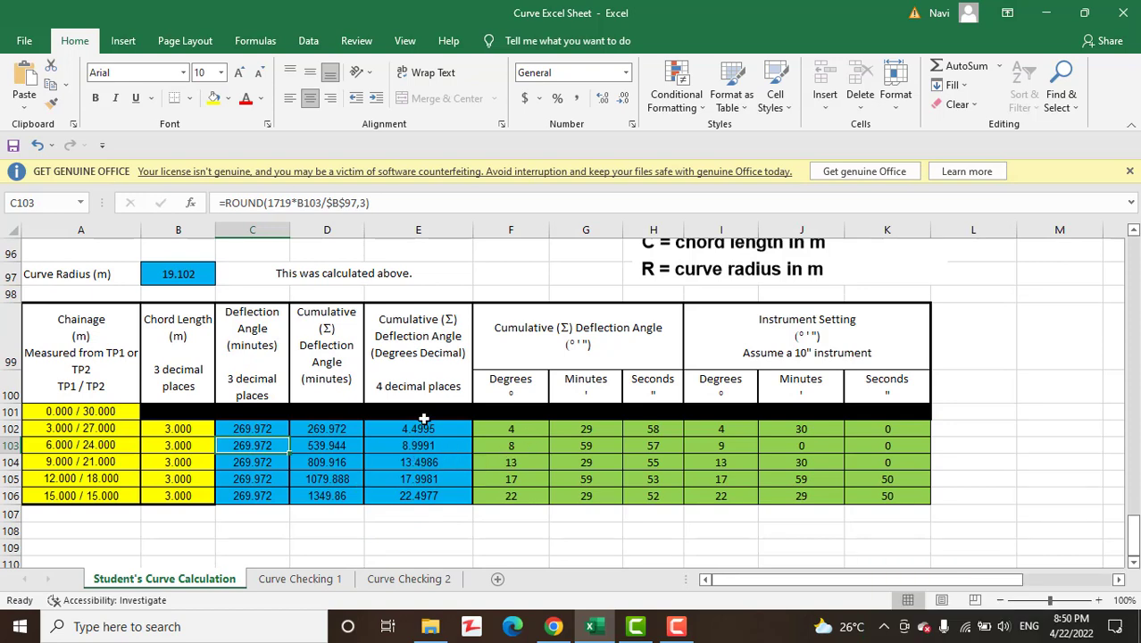
scroll(504, 454, up, 4)
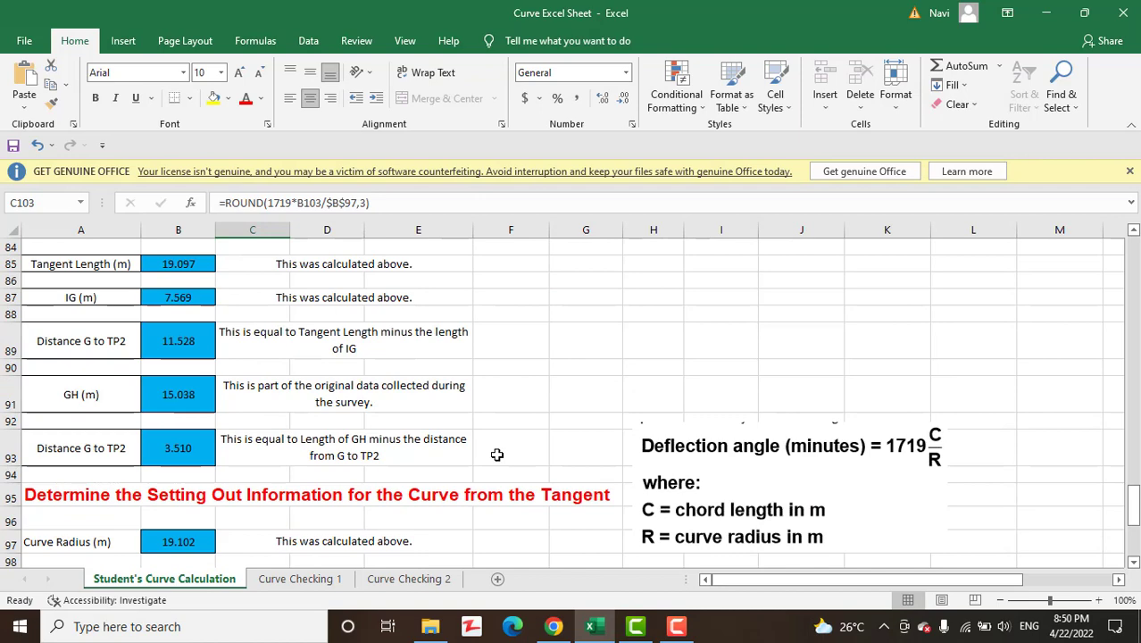
scroll(497, 454, up, 1)
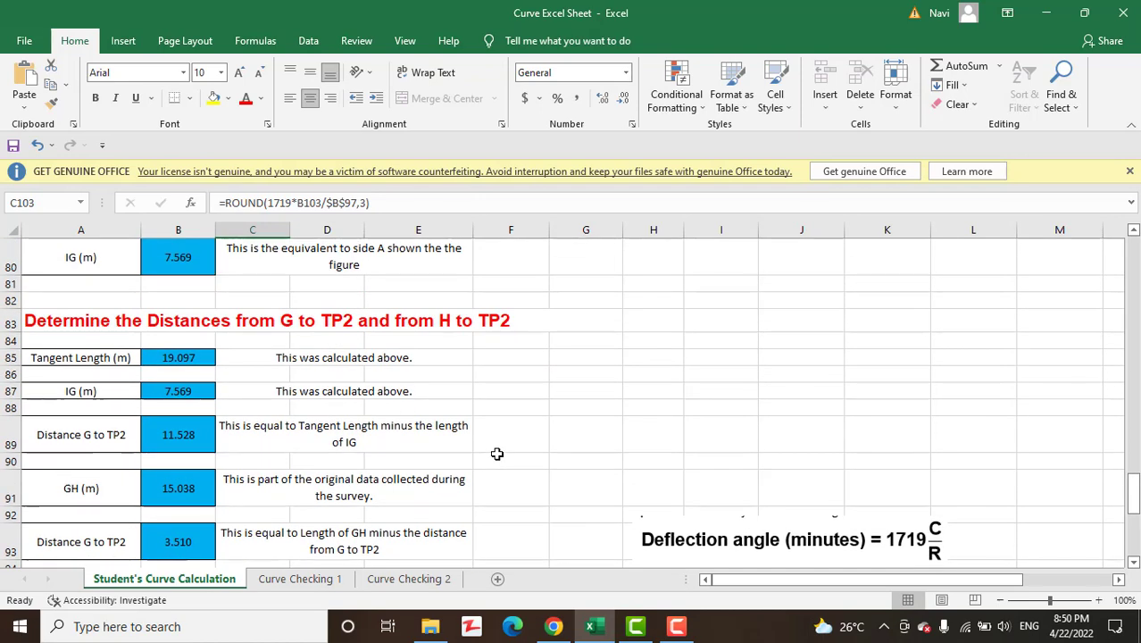